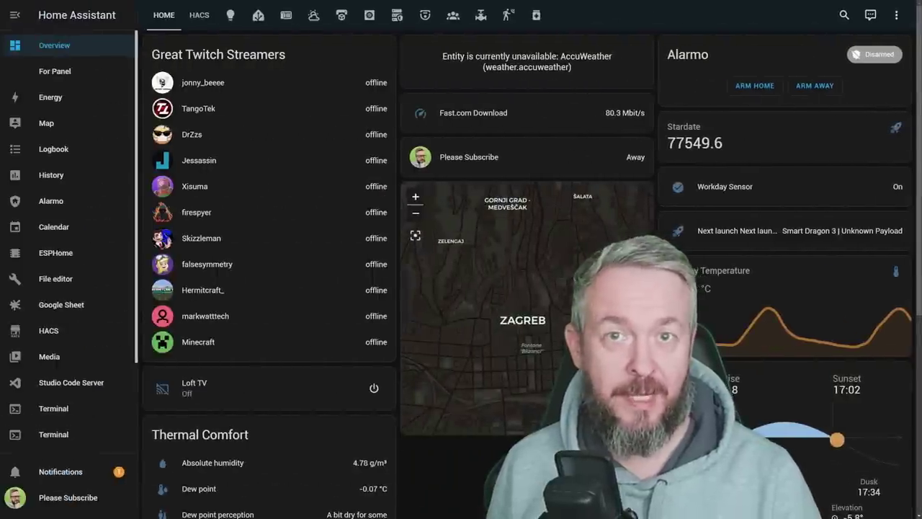
# - Search the HACS integration repositories for 'ryan' and open the Ryanair repository page
pyautogui.click(48, 330)
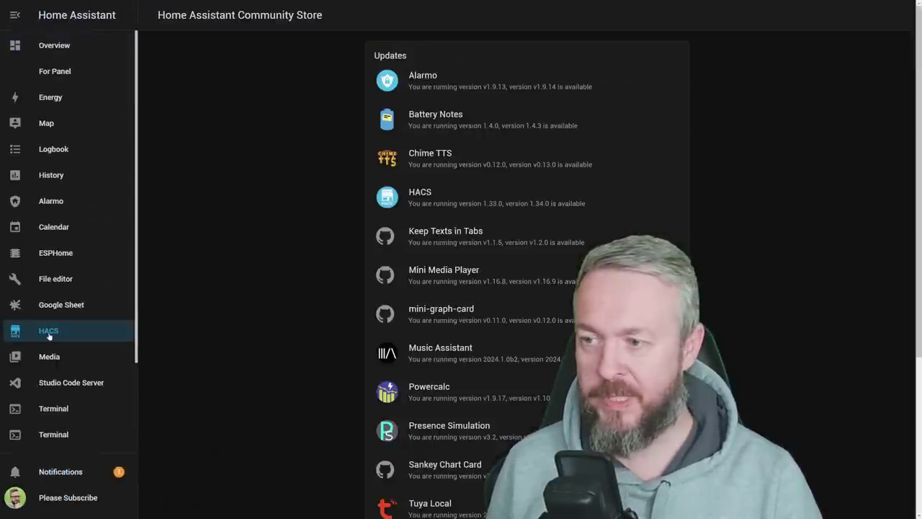
pyautogui.scroll(-3, 461, 332)
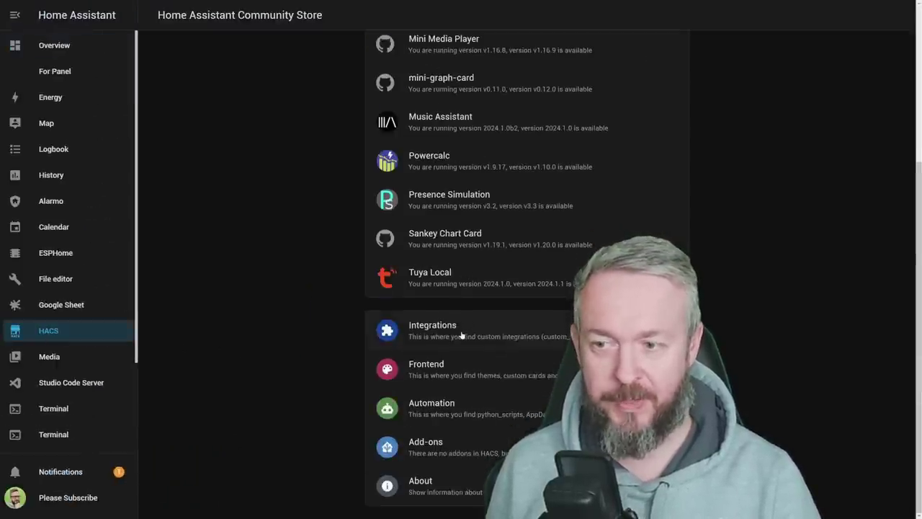
pyautogui.click(465, 328)
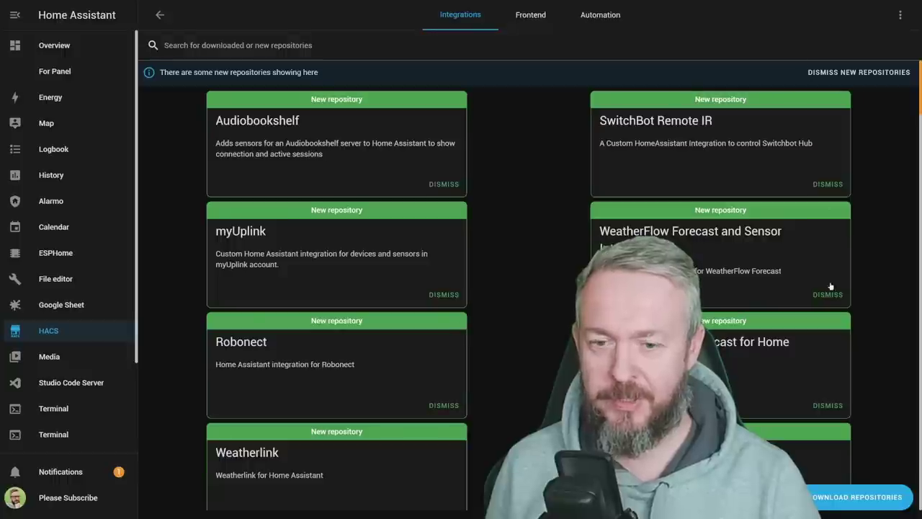
pyautogui.click(857, 497)
pyautogui.click(505, 95)
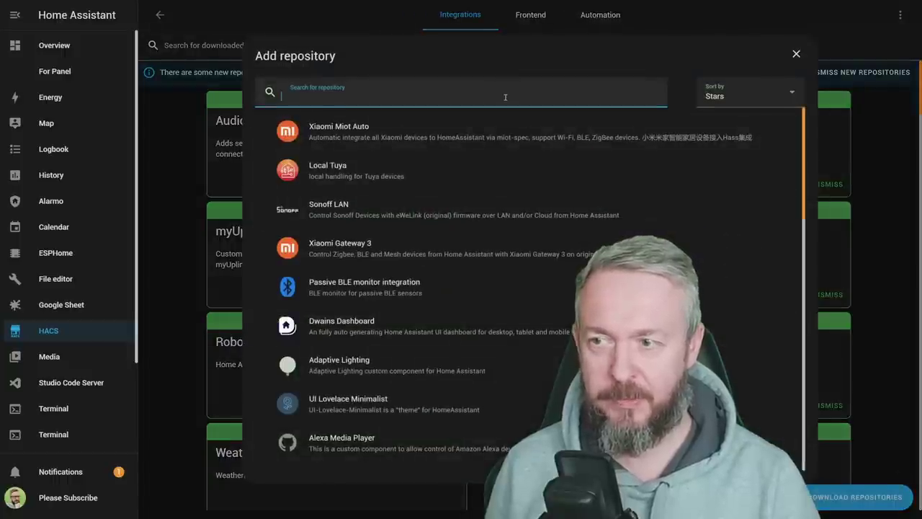
pyautogui.write('ryan')
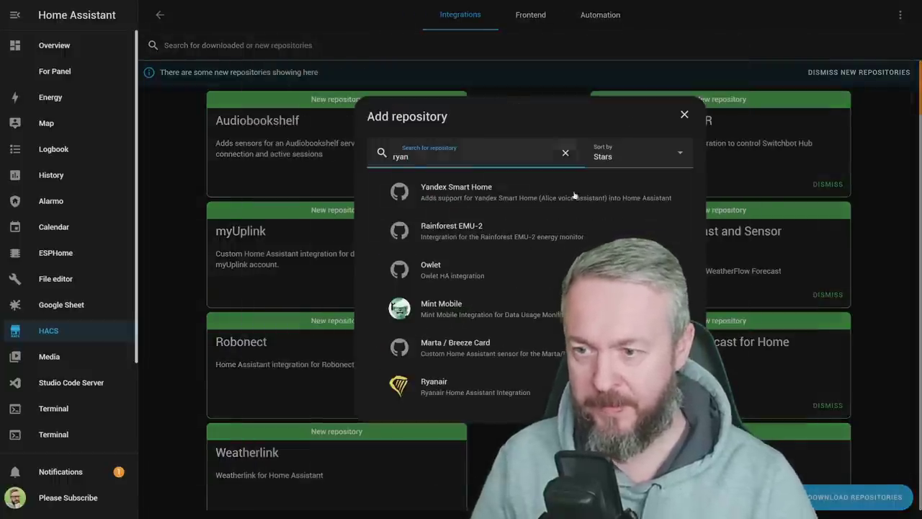
pyautogui.click(468, 395)
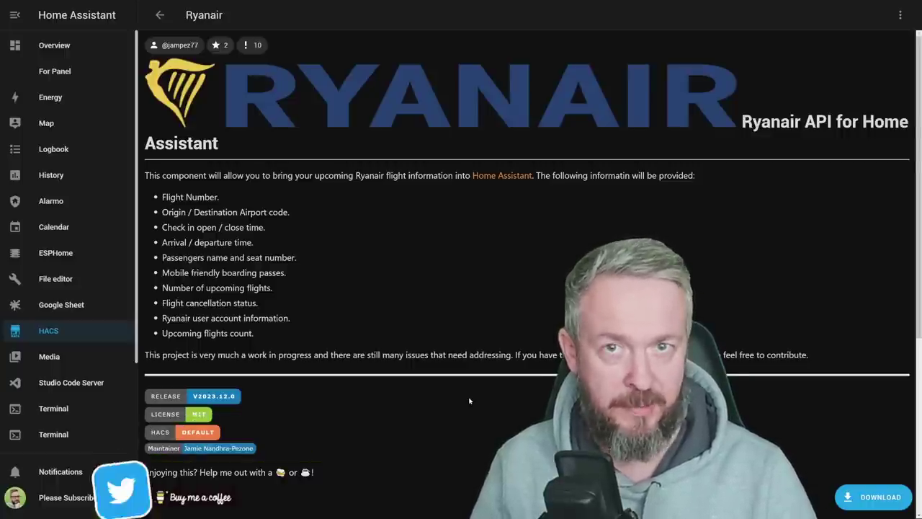
# - Download Ryanair version 2023.12.0 from its HACS page
pyautogui.click(856, 493)
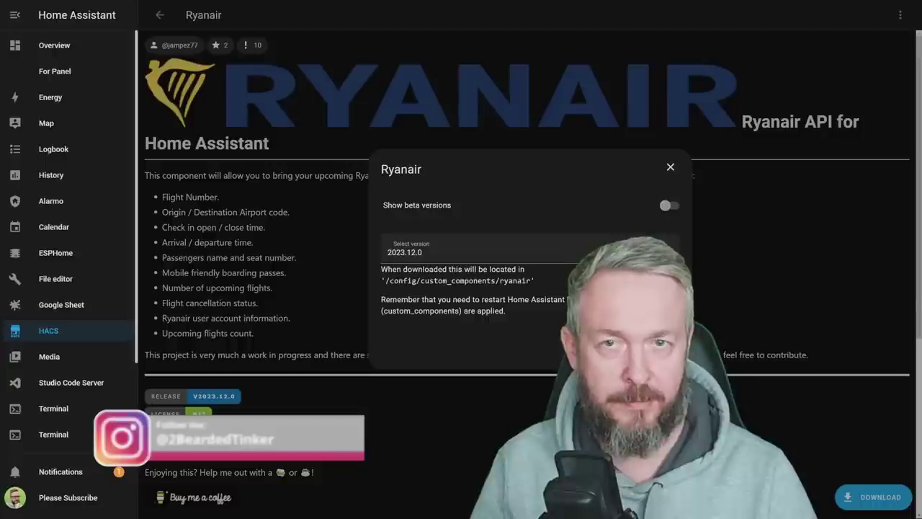
pyautogui.click(287, 309)
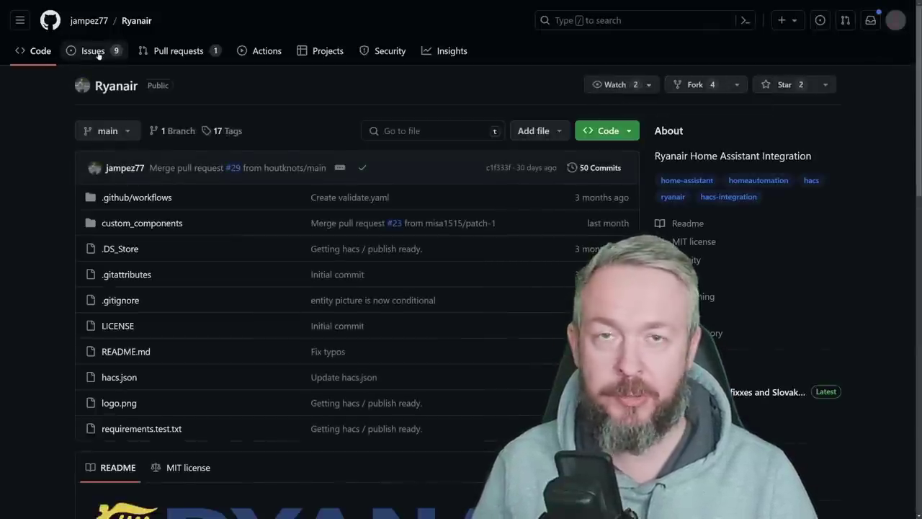
pyautogui.click(94, 51)
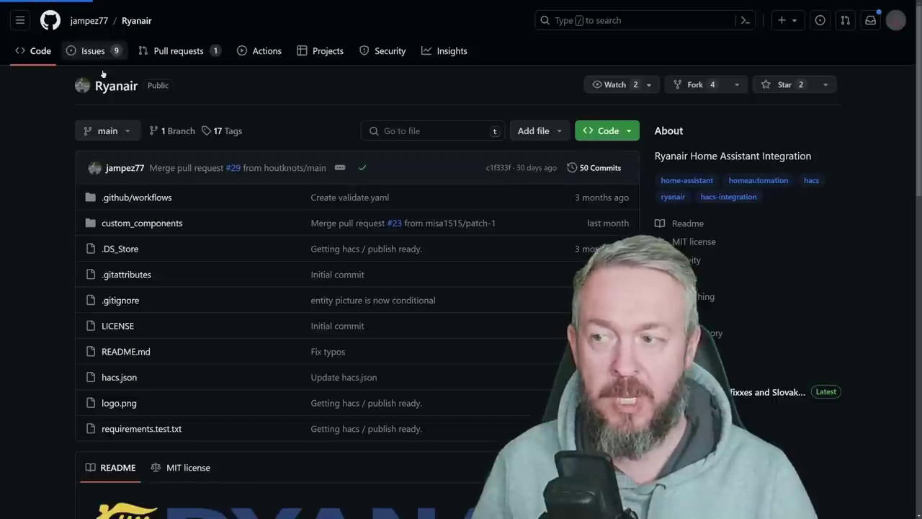
pyautogui.scroll(-2, 275, 288)
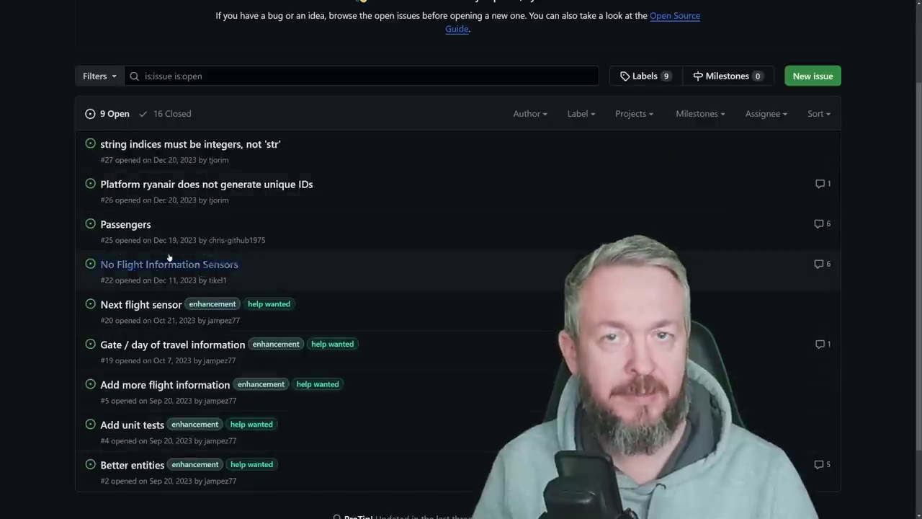
pyautogui.moveTo(263, 182)
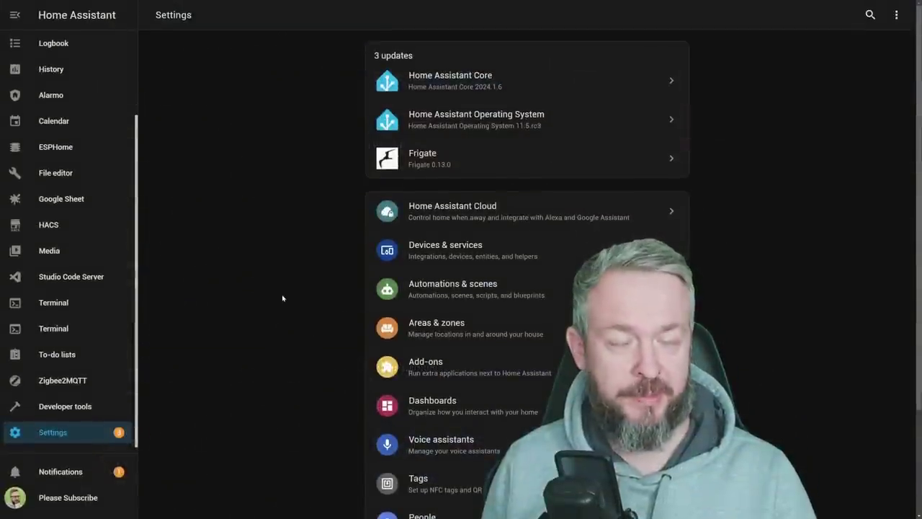
# - Add the Ryanair integration from Devices & services via 'rya' and submit the account credentials
pyautogui.click(478, 253)
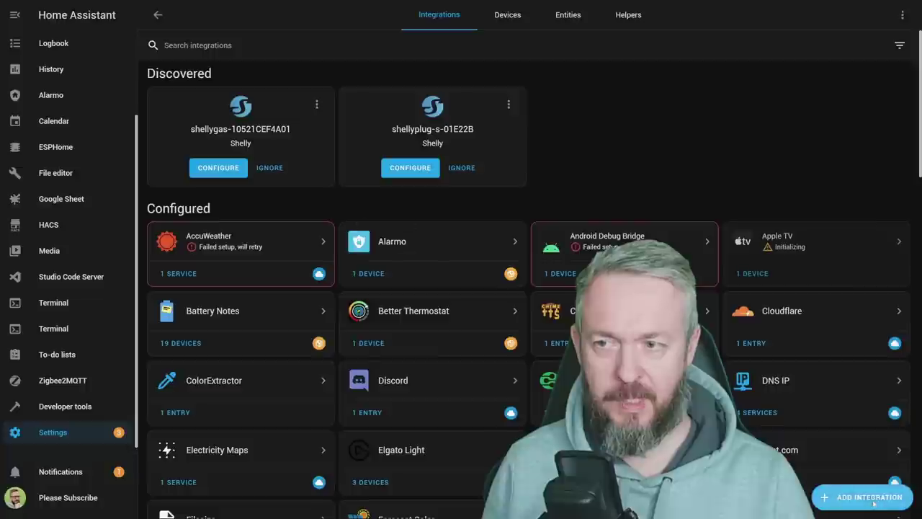
pyautogui.click(865, 497)
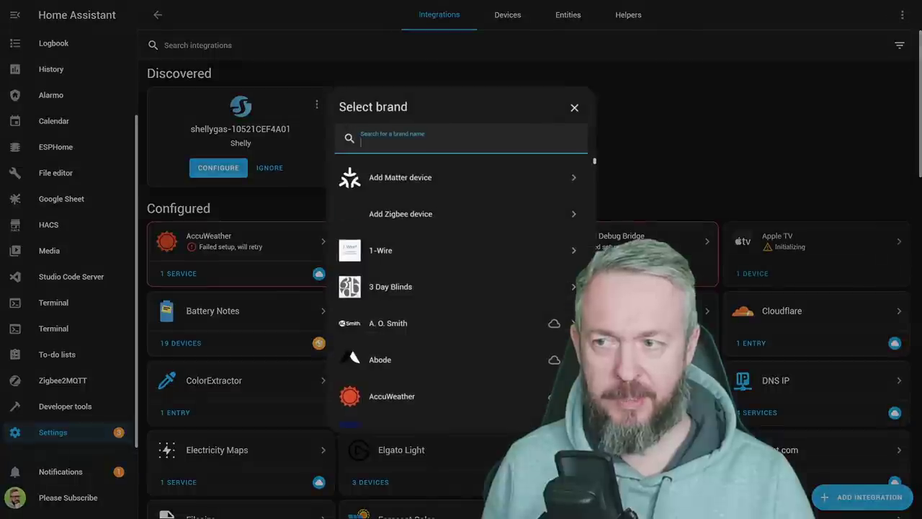
pyautogui.write('rya')
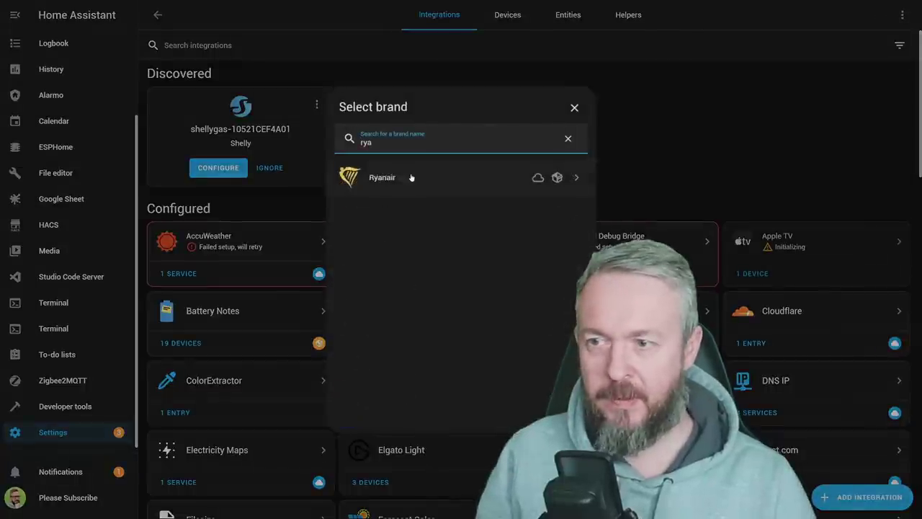
pyautogui.click(411, 177)
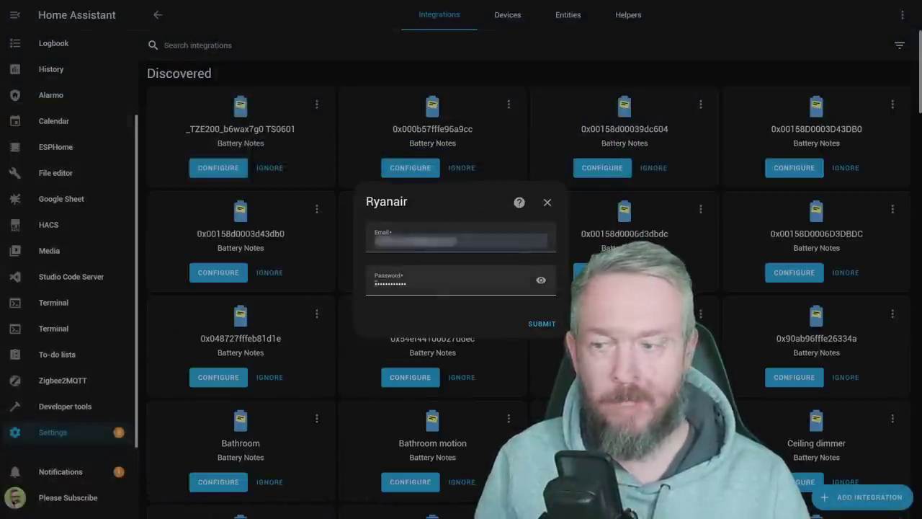
pyautogui.click(541, 324)
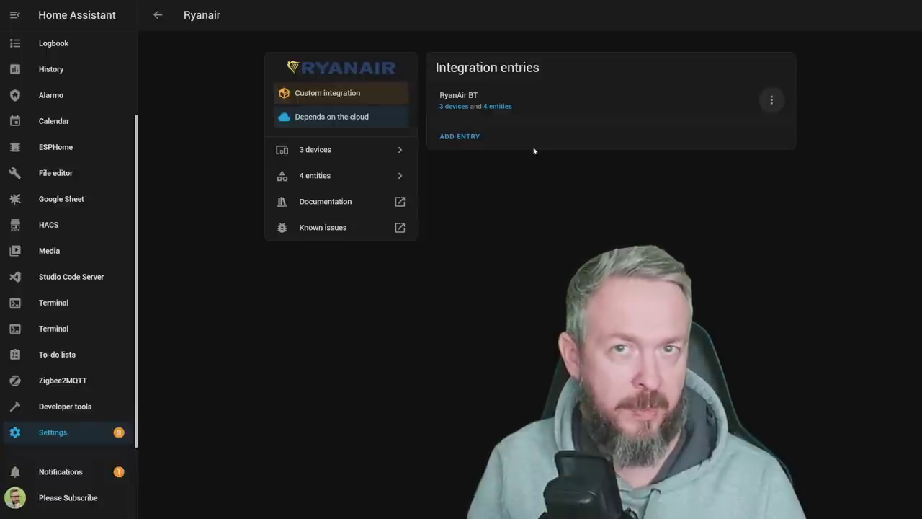
# - Browse the Ryanair integration's 3 devices, viewing the first and then the second flight device
pyautogui.click(454, 108)
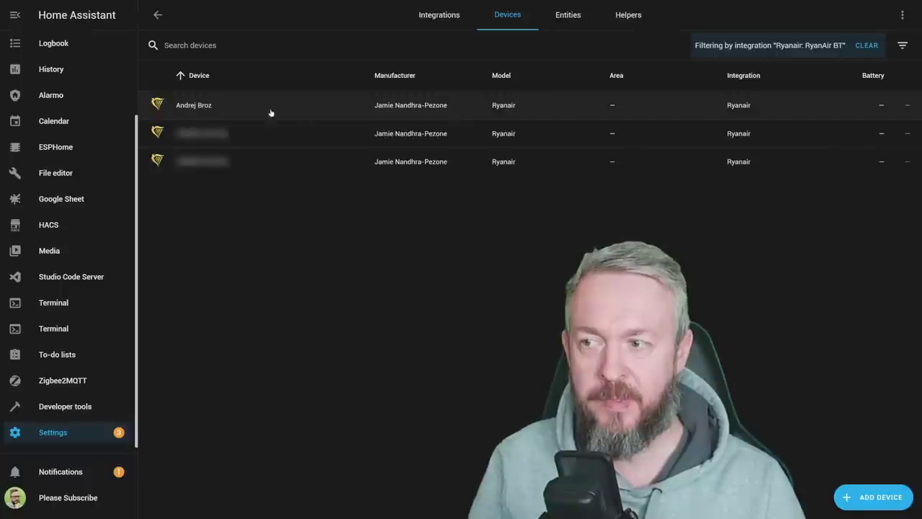
pyautogui.click(193, 106)
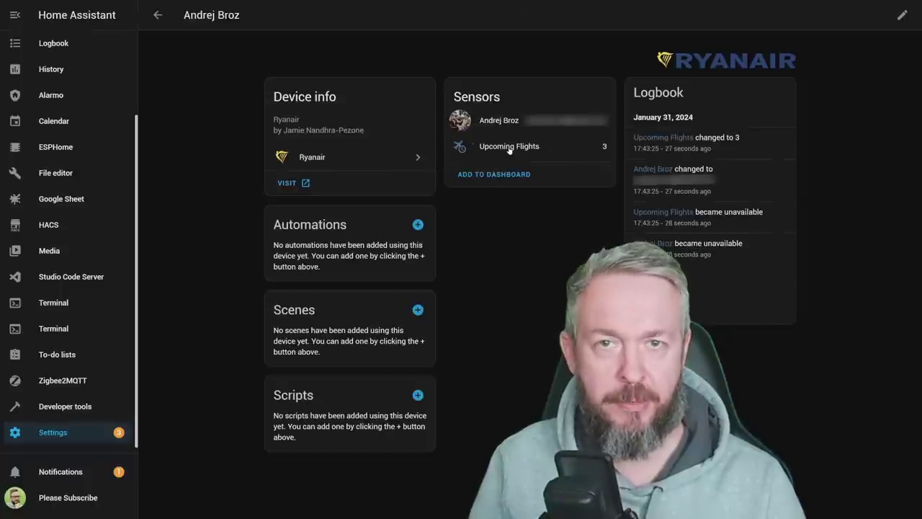
pyautogui.hotkey('alt', 'Left')
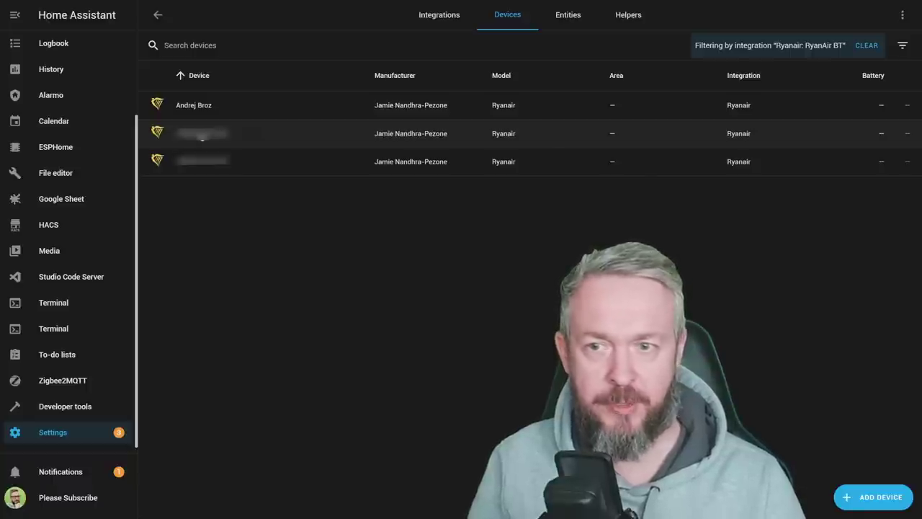
pyautogui.click(202, 137)
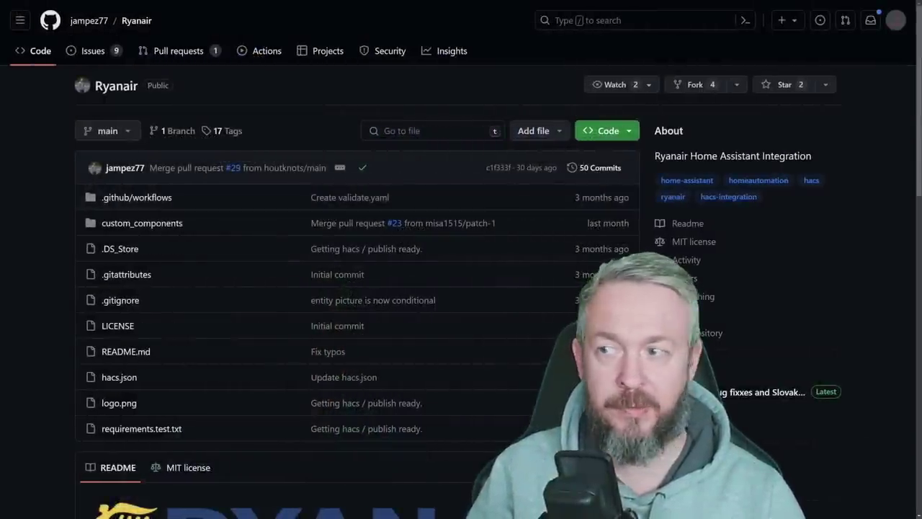
# - Star the Ryanair repository on GitHub
pyautogui.moveTo(88, 21)
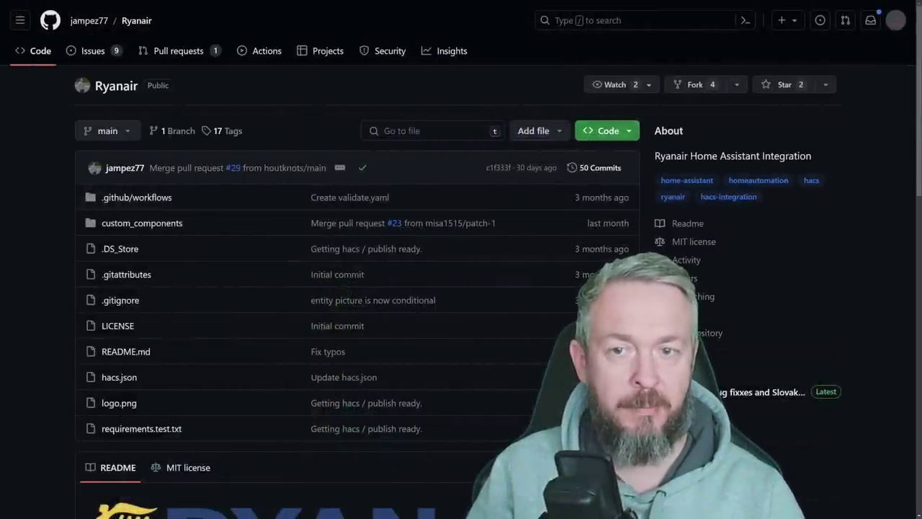
pyautogui.click(758, 84)
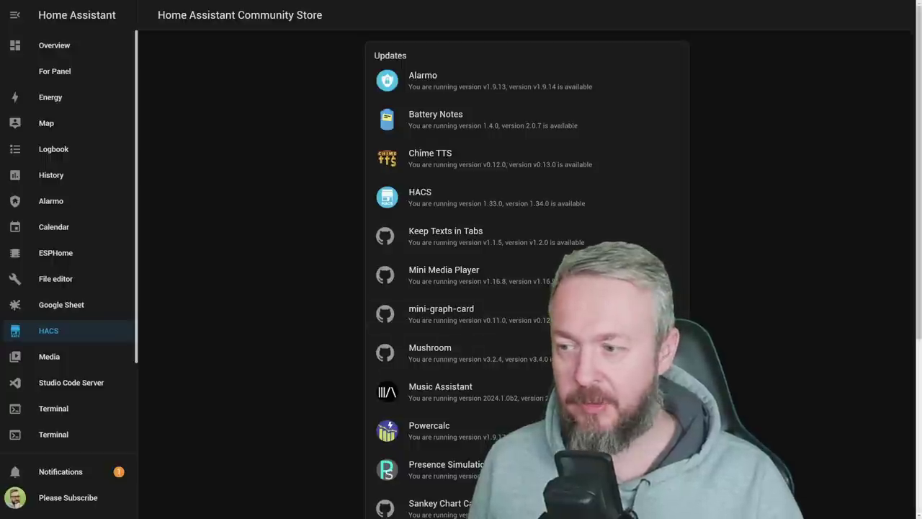
# - Replace the HACS repository search with 'body' and open the Bodymiscale repository
pyautogui.click(87, 330)
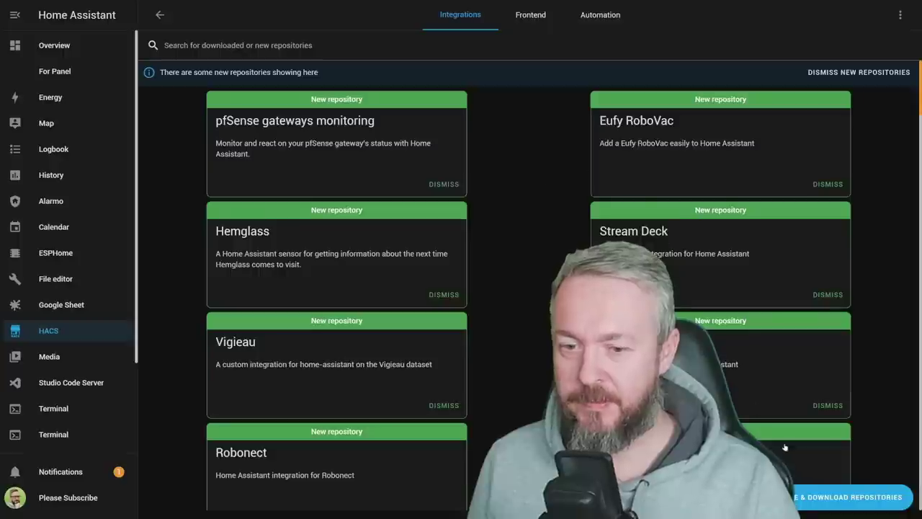
pyautogui.click(829, 506)
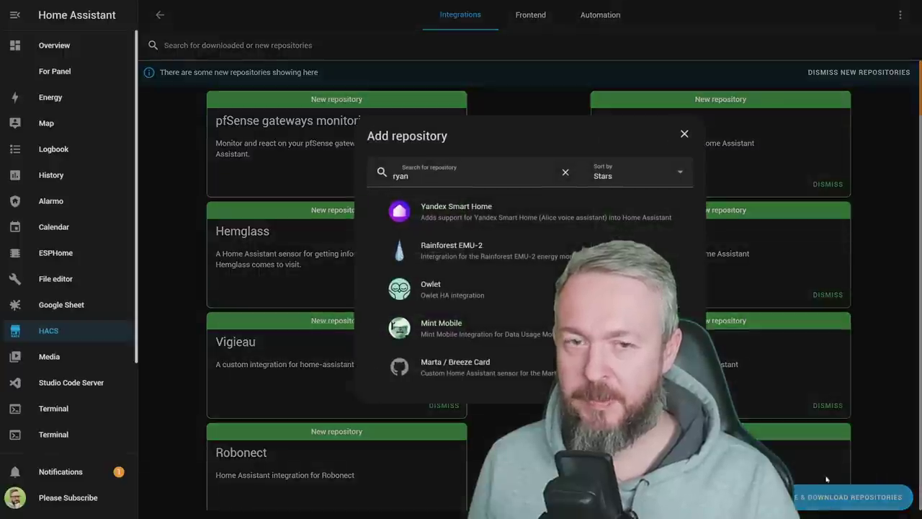
pyautogui.click(482, 178)
pyautogui.hotkey('ctrl', 'a')
pyautogui.write('body')
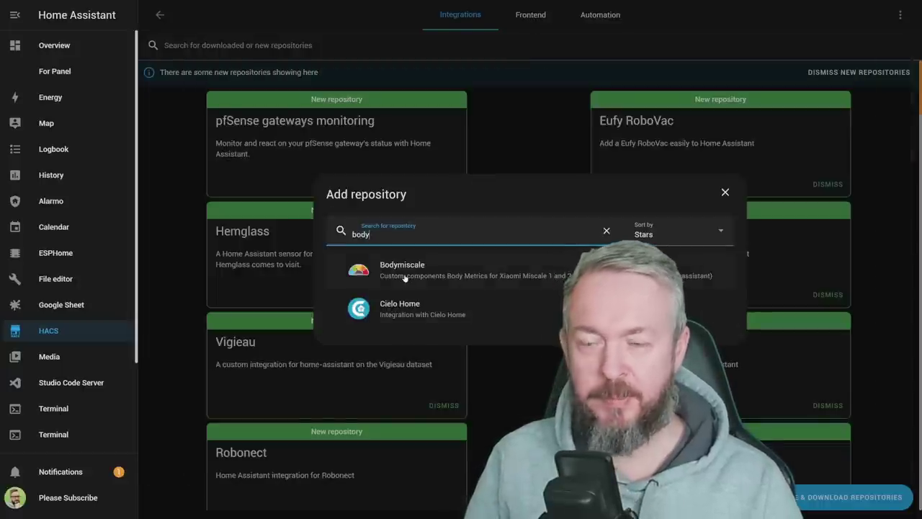
pyautogui.click(405, 278)
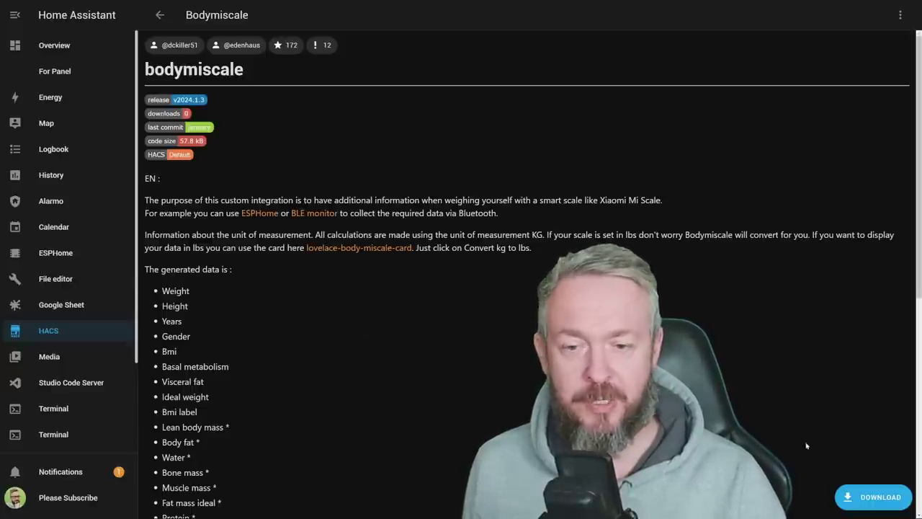
# - Open and dismiss the Bodymiscale download dialog, then star its GitHub repository
pyautogui.click(874, 497)
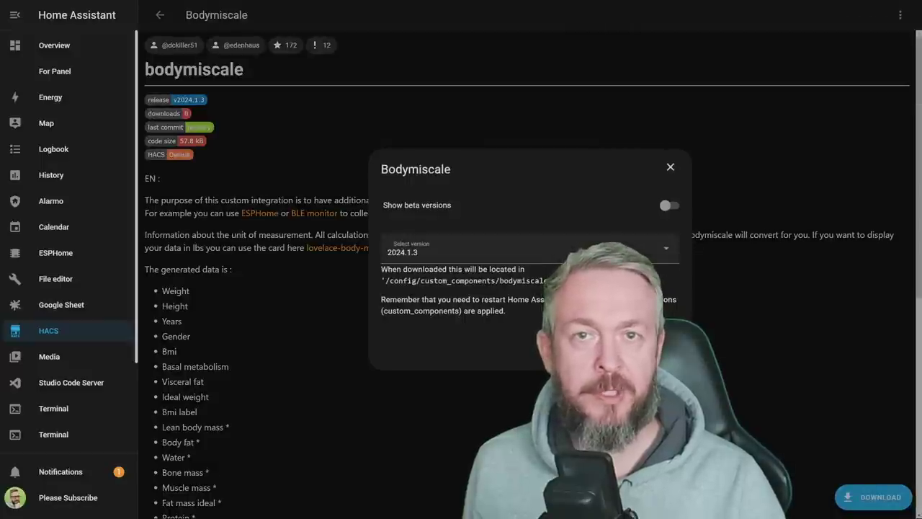
pyautogui.press('Escape')
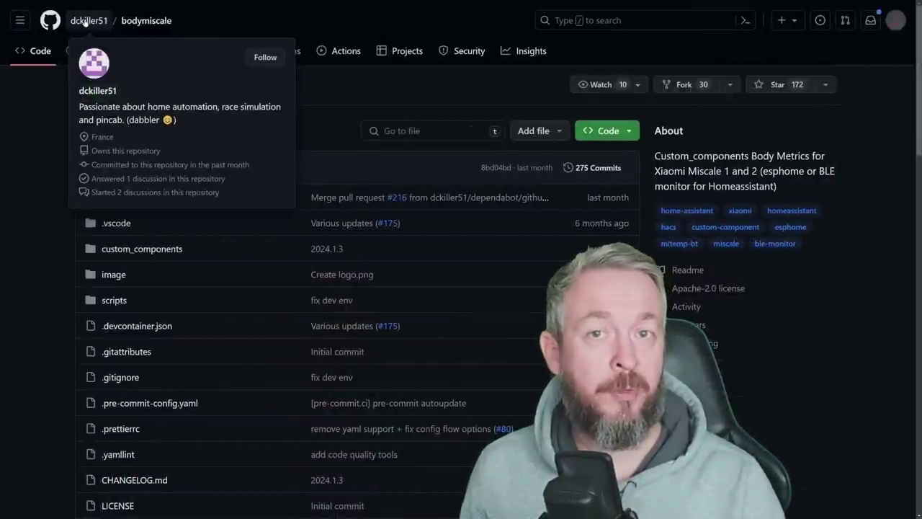
pyautogui.click(757, 85)
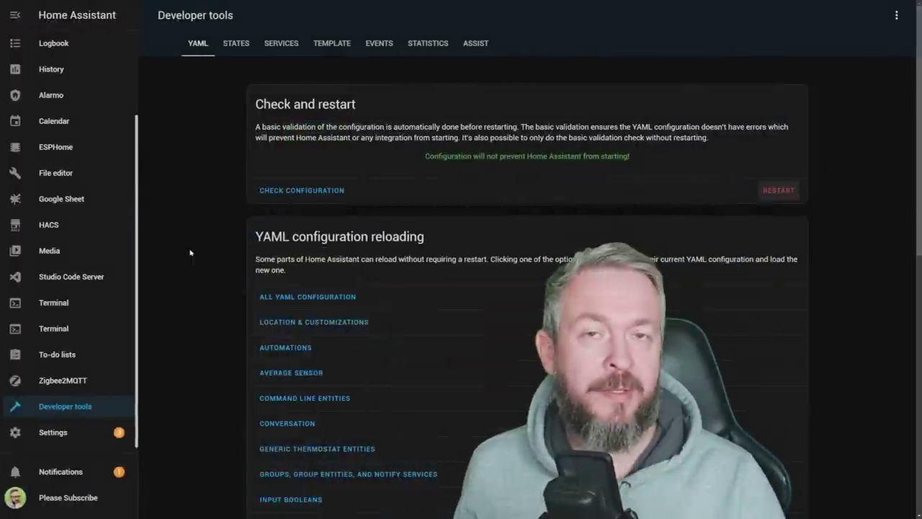
# - Open the Xiaomi BLE integration from the Devices & services integrations list
pyautogui.click(58, 433)
pyautogui.scroll(-20, 911, 382)
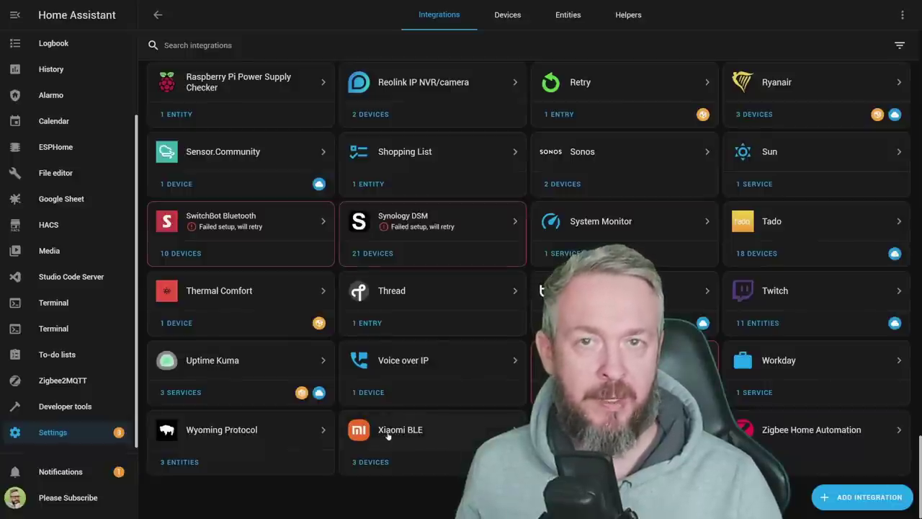
pyautogui.click(387, 434)
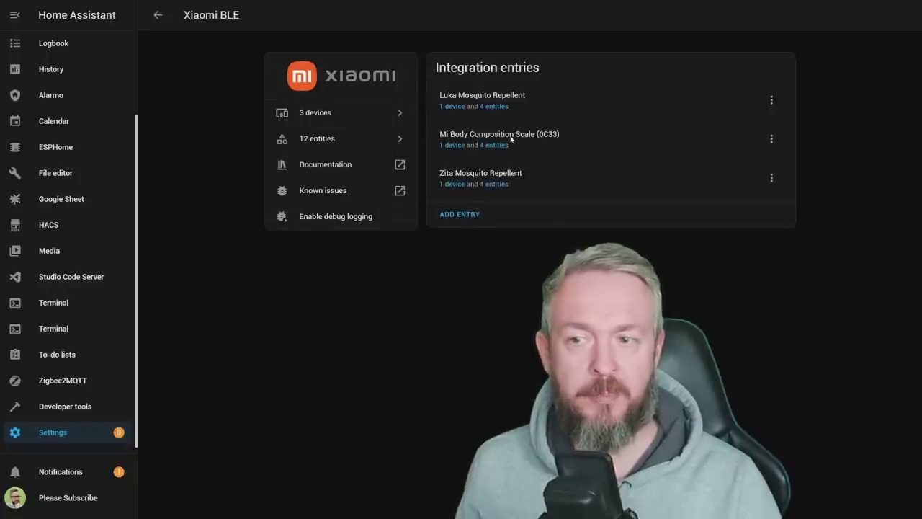
# - Open the Mi Body Composition Scale (0C33) device page showing impedance and mass readings
pyautogui.click(452, 144)
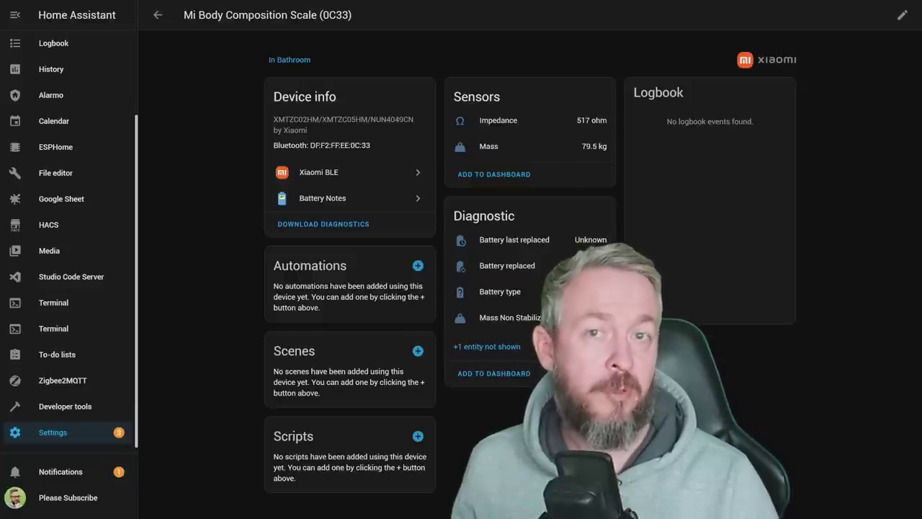
# - Start a new BodyMiScale integration from Settings by searching 'body'
pyautogui.click(75, 436)
pyautogui.click(504, 257)
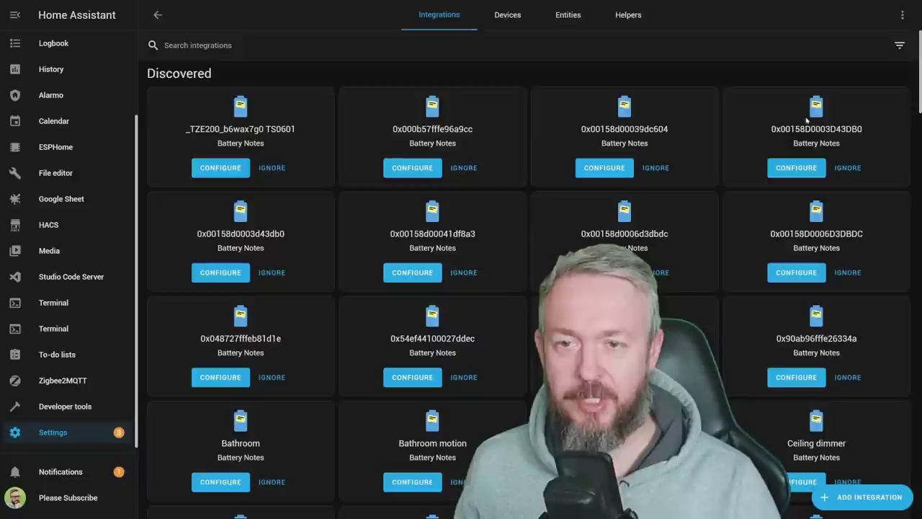
pyautogui.click(859, 500)
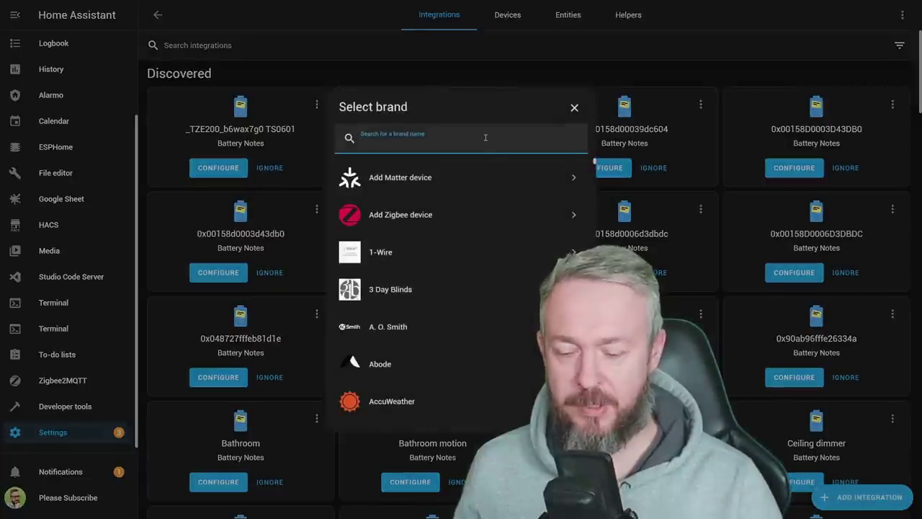
pyautogui.write('body')
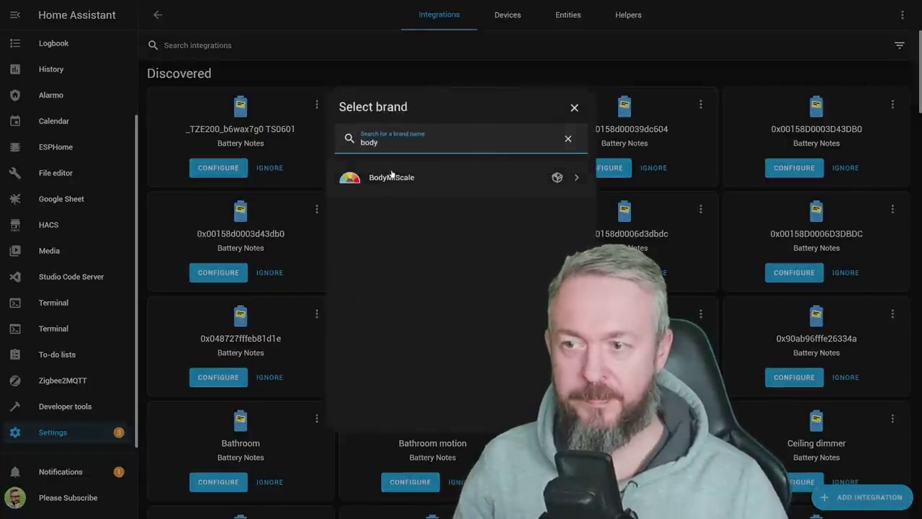
pyautogui.click(393, 175)
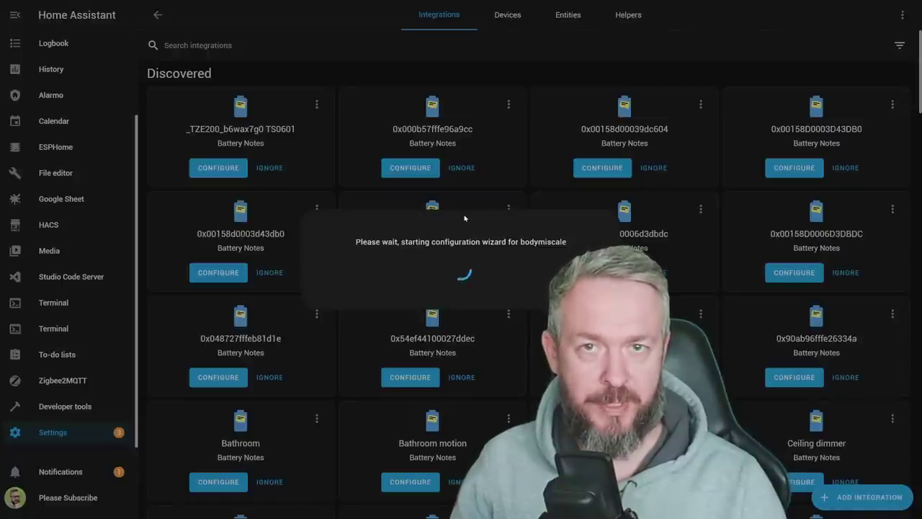
# - Enter the profile's name and birthday and submit them
pyautogui.write('Bearded Tinker')
pyautogui.press('Tab')
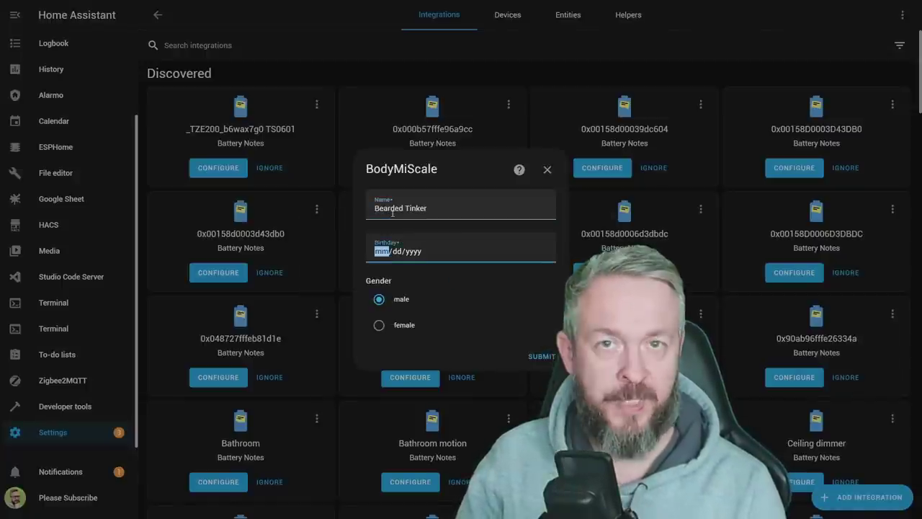
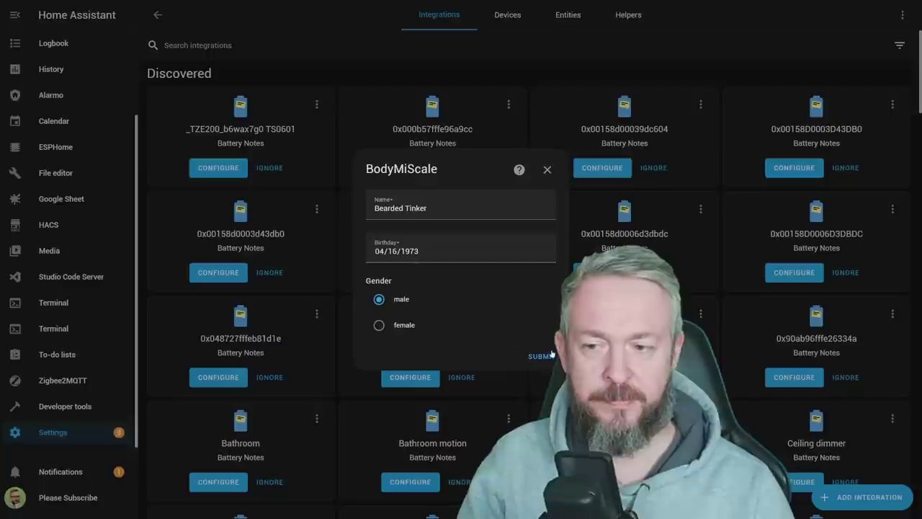
pyautogui.click(542, 356)
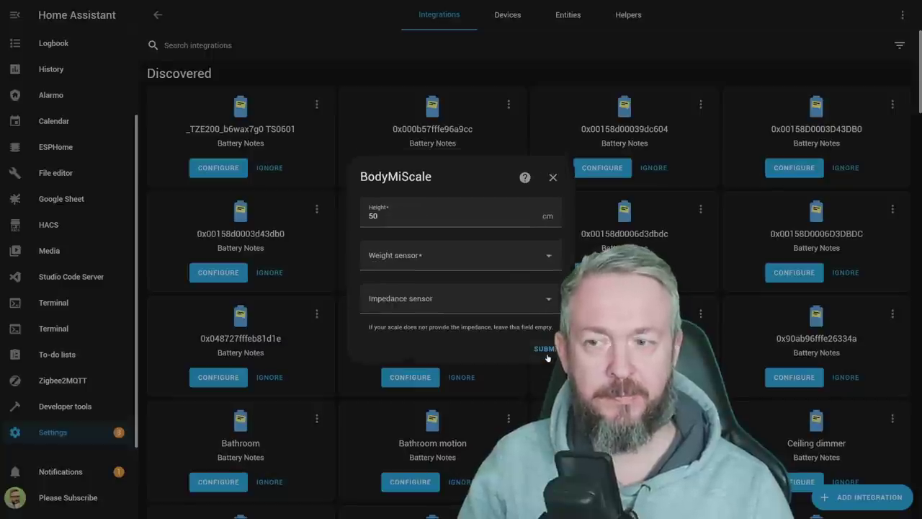
# - Set height to 183 and choose the scale's Mass and Impedance sensors
pyautogui.doubleClick(478, 219)
pyautogui.write('183')
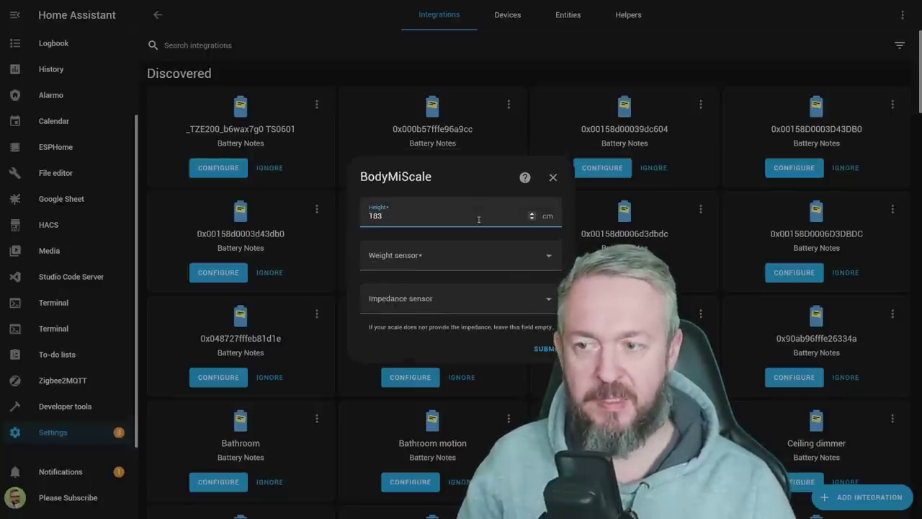
pyautogui.click(443, 261)
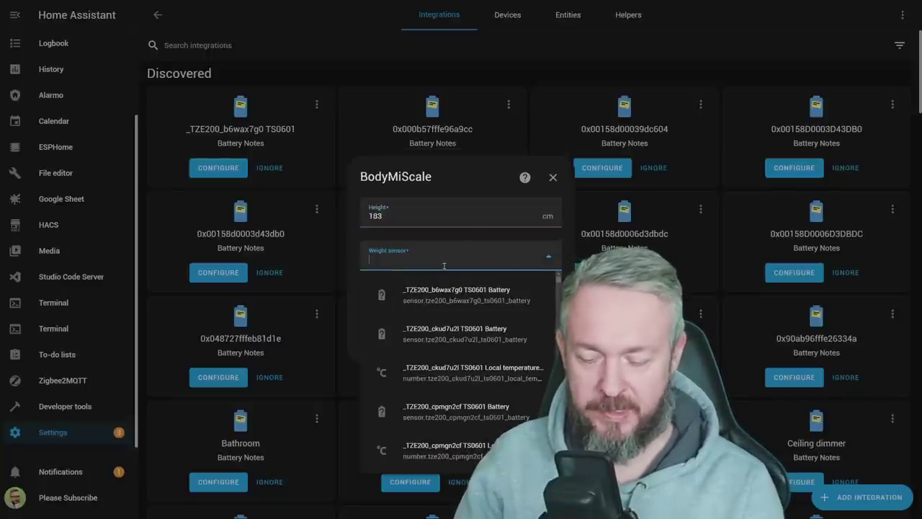
pyautogui.write('mi sca')
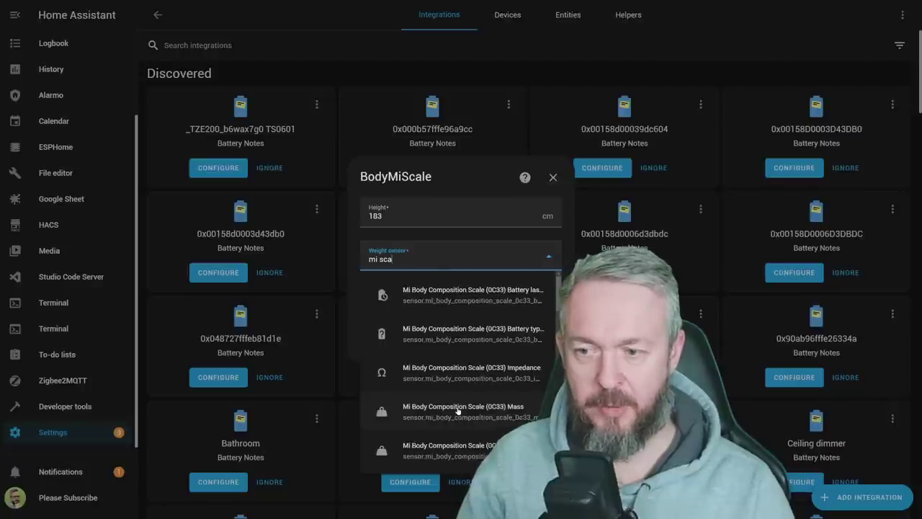
pyautogui.click(459, 411)
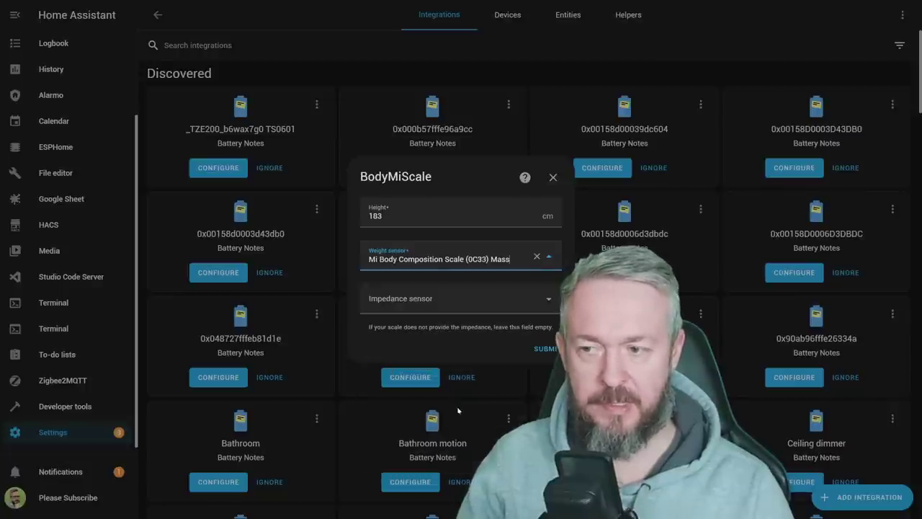
pyautogui.click(424, 303)
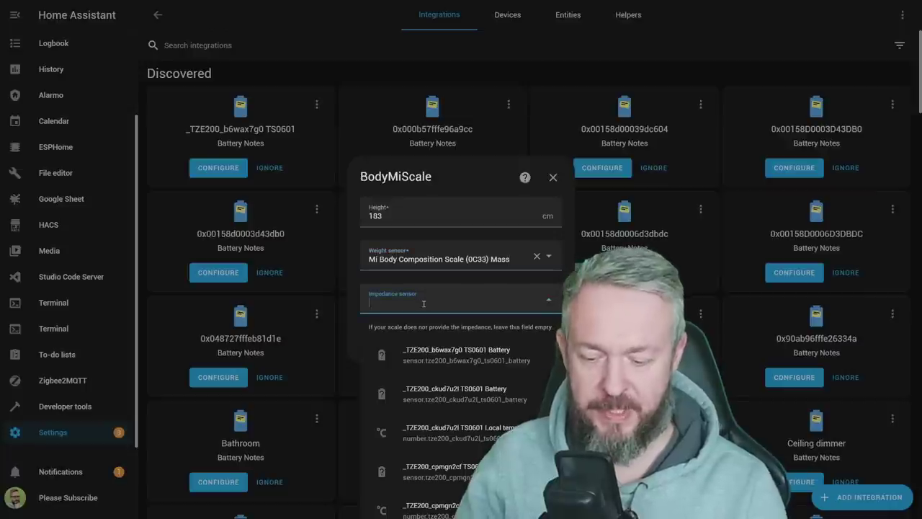
pyautogui.write('mi body')
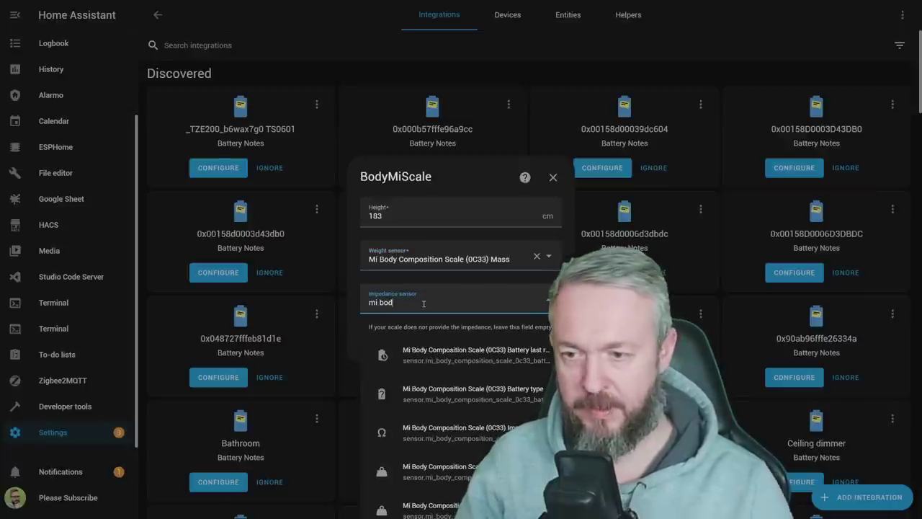
pyautogui.click(455, 431)
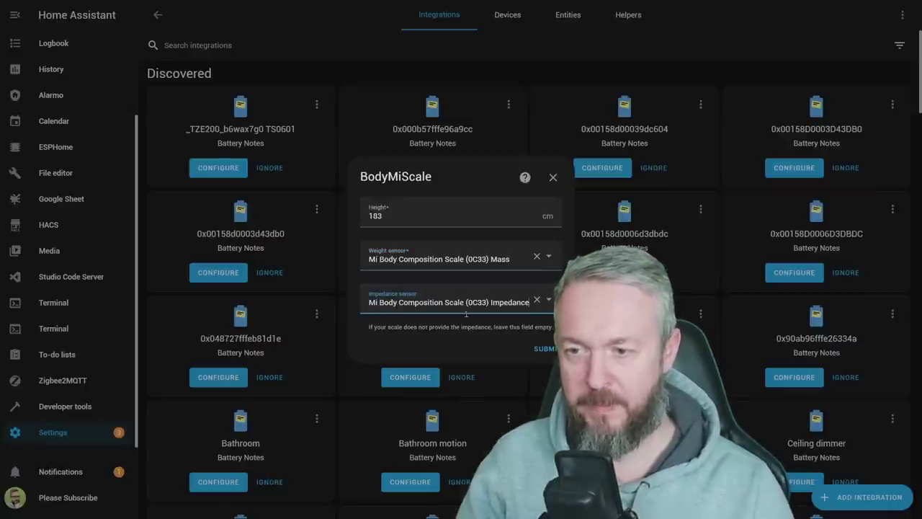
pyautogui.click(552, 349)
# - Assign the BodyMiScale profile to the Bathroom area and finish setup
pyautogui.click(477, 298)
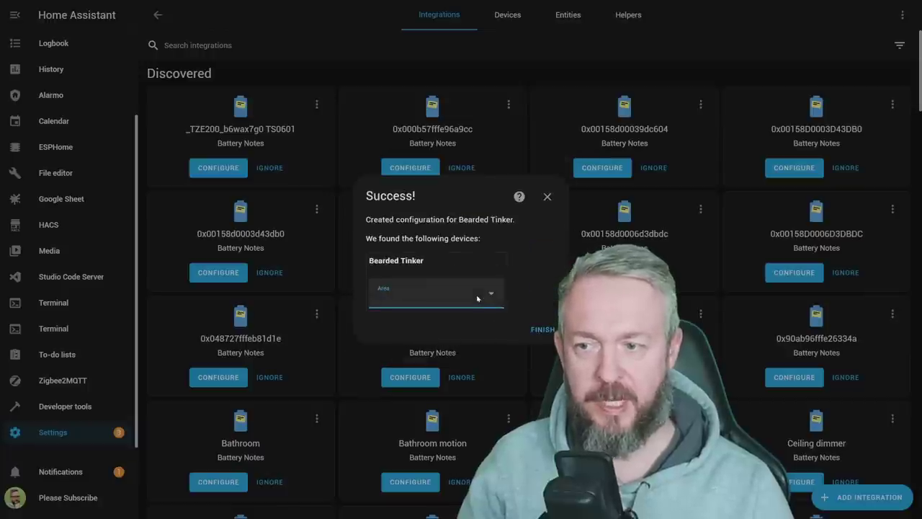
pyautogui.click(404, 383)
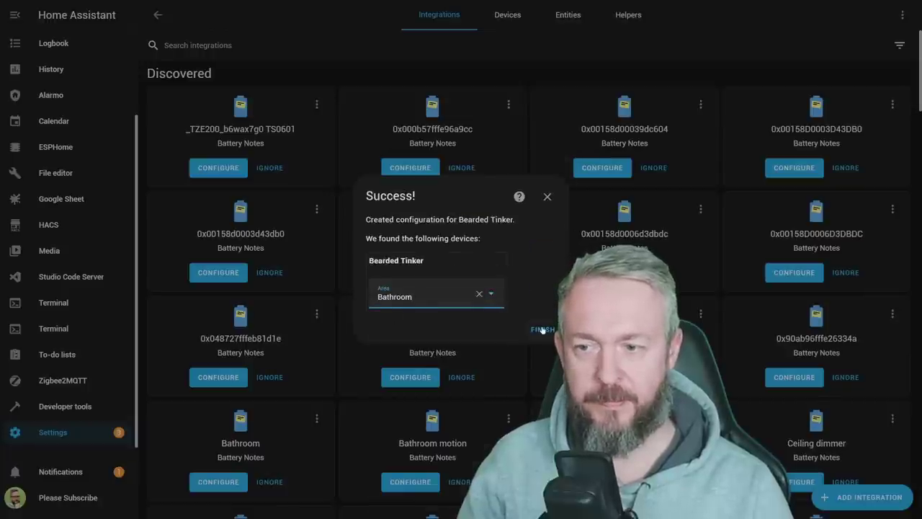
pyautogui.click(542, 329)
# - Search the integrations for 'body' and open the BodyMiScale integration's service
pyautogui.click(288, 45)
pyautogui.write('body')
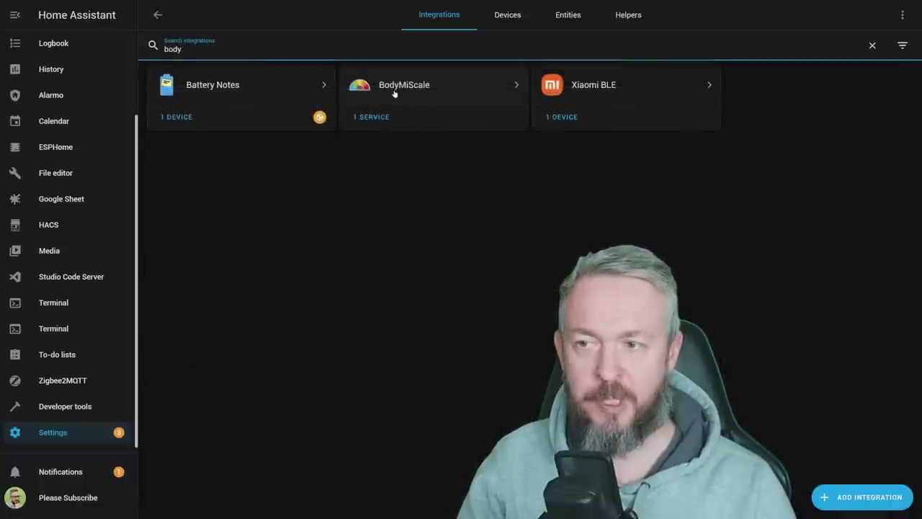
pyautogui.click(396, 92)
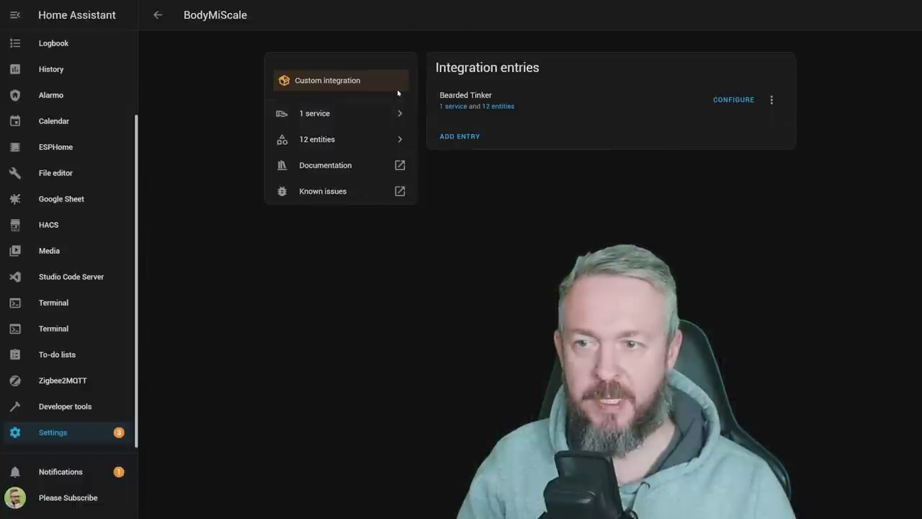
pyautogui.click(449, 107)
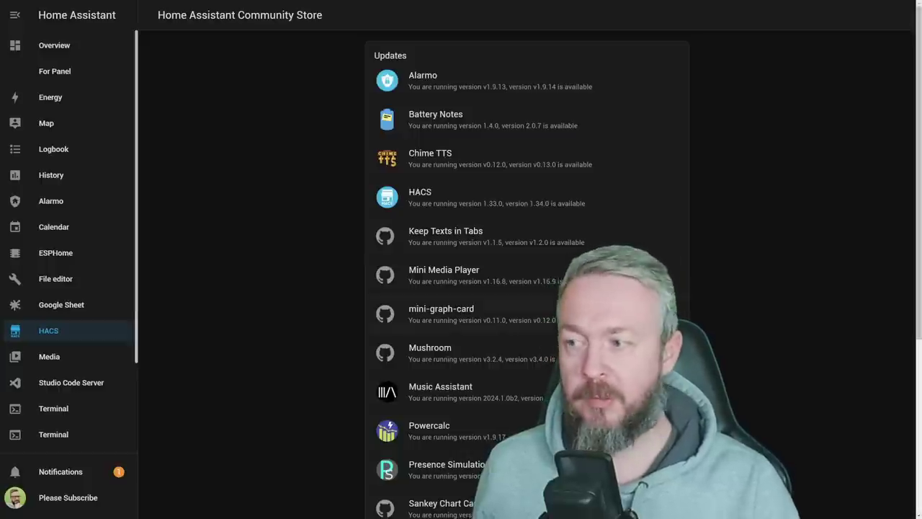
# - Search HACS frontend repositories for 'media' and download the Media Source Image Card
pyautogui.scroll(-3, 413, 375)
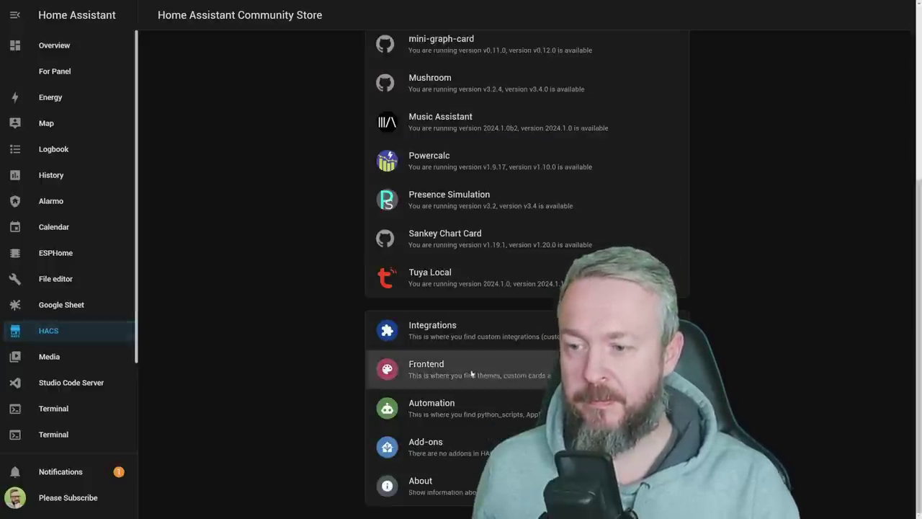
pyautogui.click(414, 375)
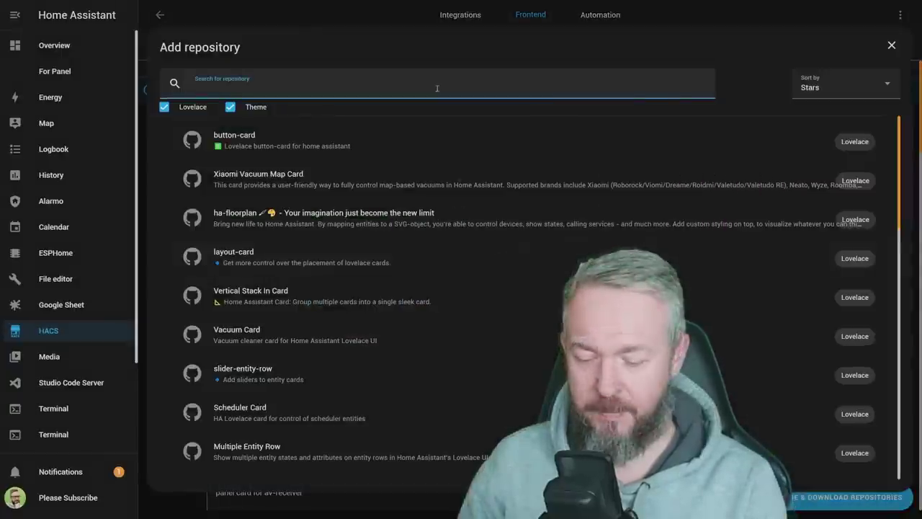
pyautogui.write('media')
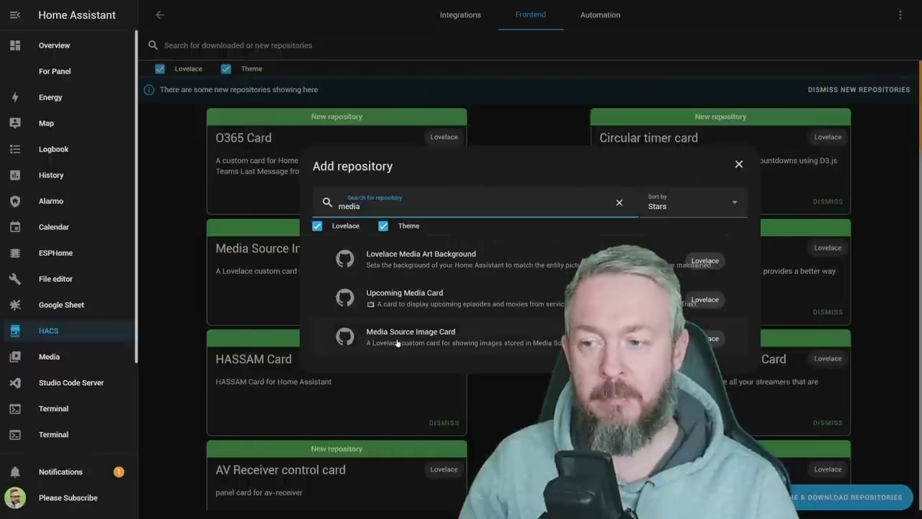
pyautogui.click(397, 341)
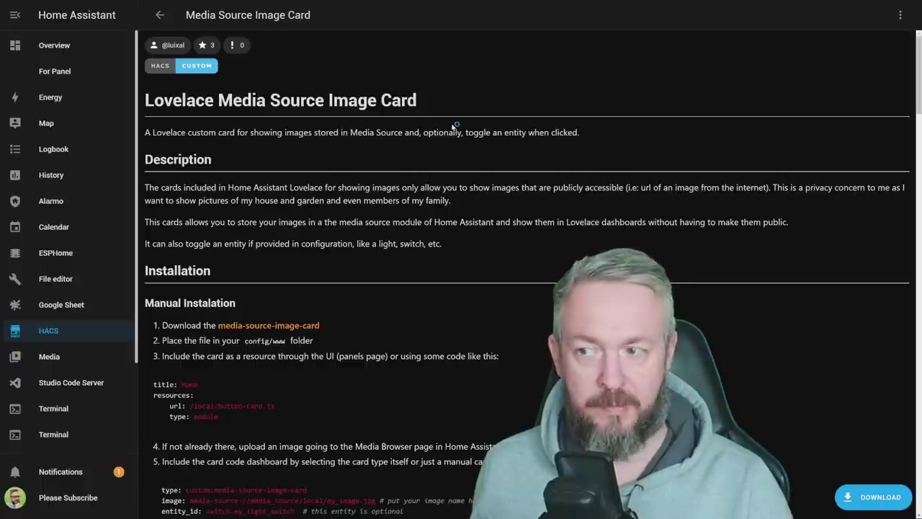
pyautogui.click(851, 497)
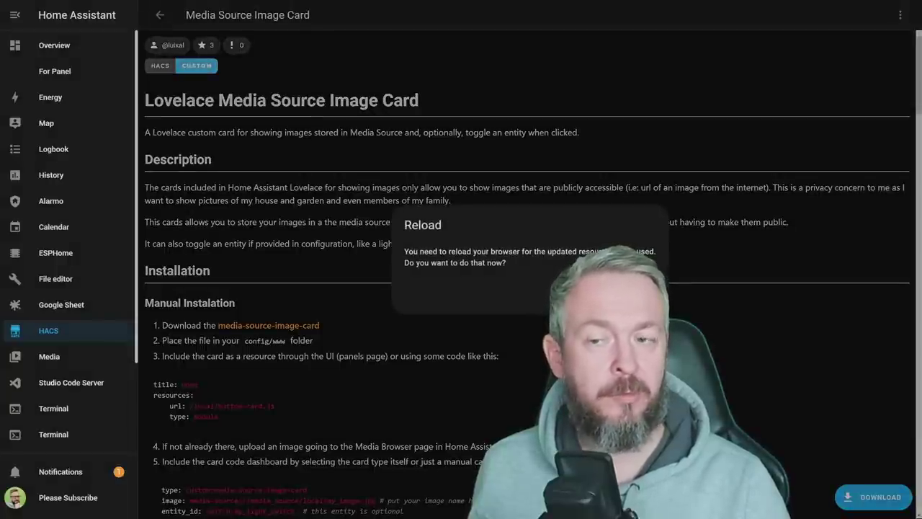
pyautogui.click(328, 331)
pyautogui.scroll(-3, 328, 331)
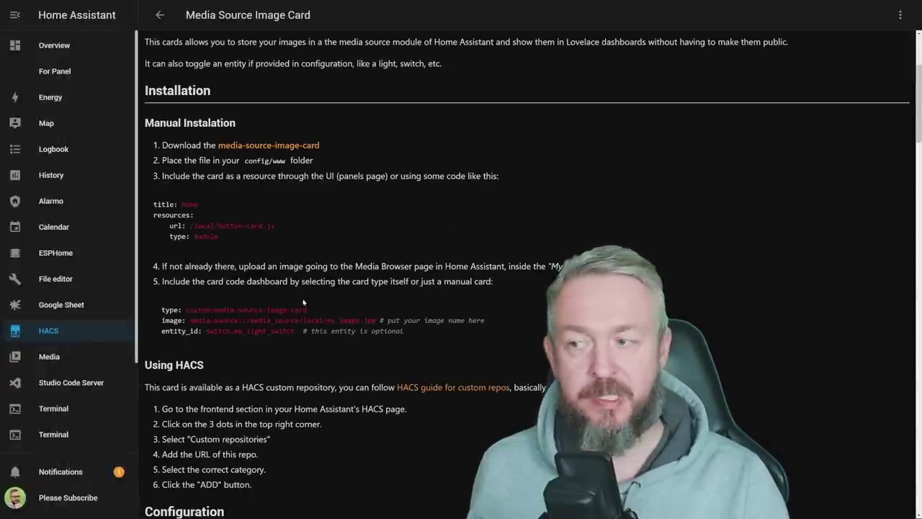
# - Upload AlgoLaser Delta.png into the My media folder through the media browser's Manage option
pyautogui.click(48, 359)
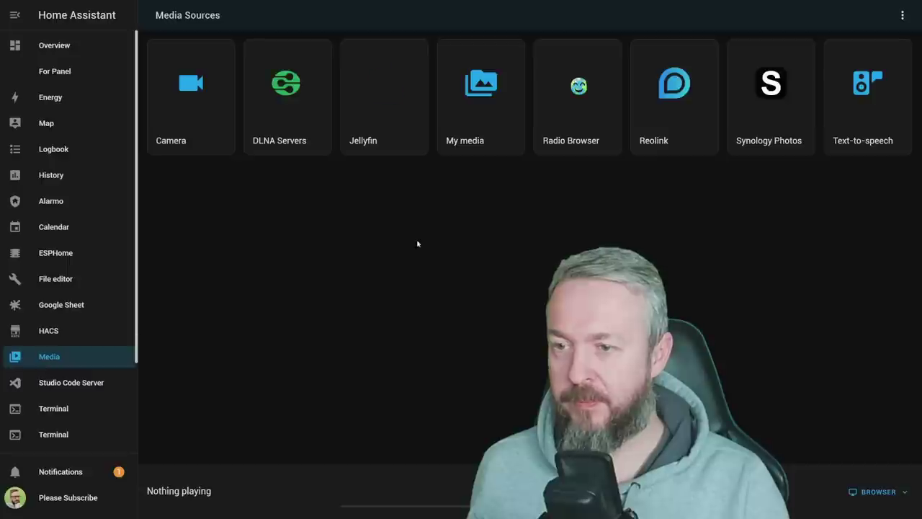
pyautogui.click(466, 126)
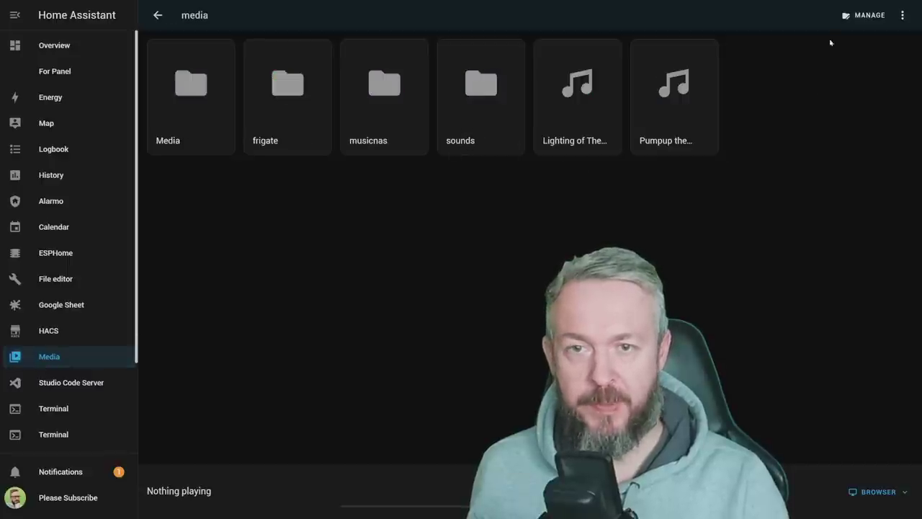
pyautogui.click(846, 15)
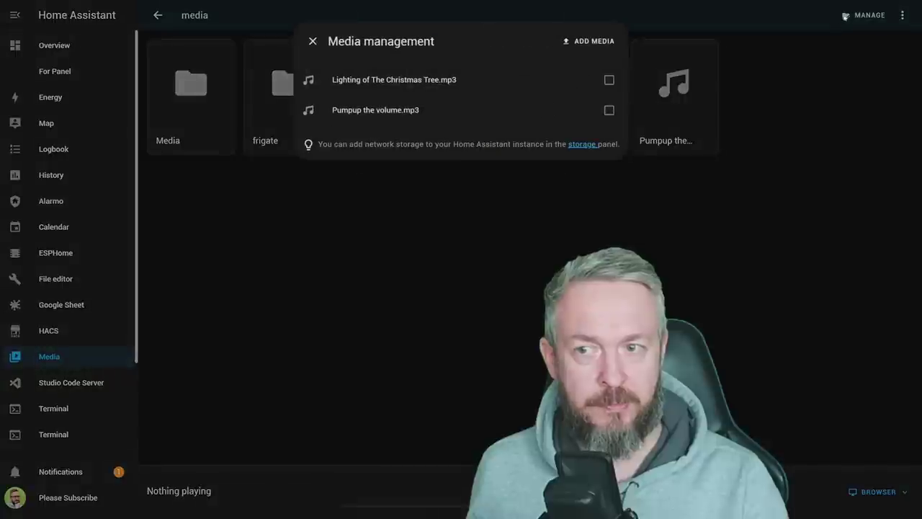
pyautogui.click(585, 42)
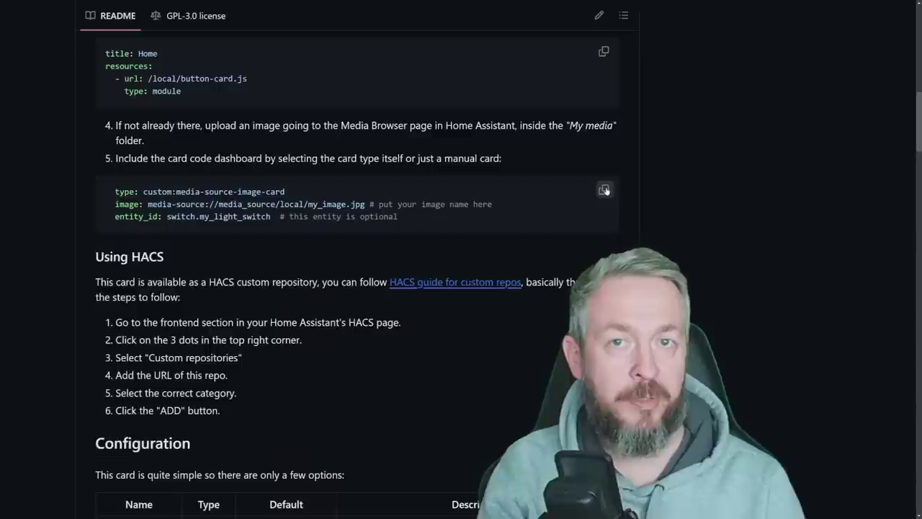
# - Copy the card's example YAML and star the lovelace-media-source-image-card repository
pyautogui.click(605, 190)
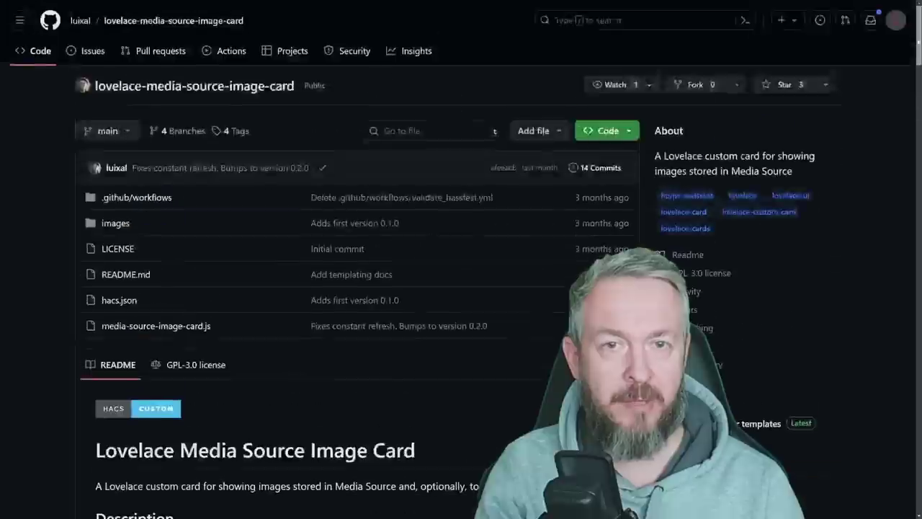
pyautogui.moveTo(71, 20)
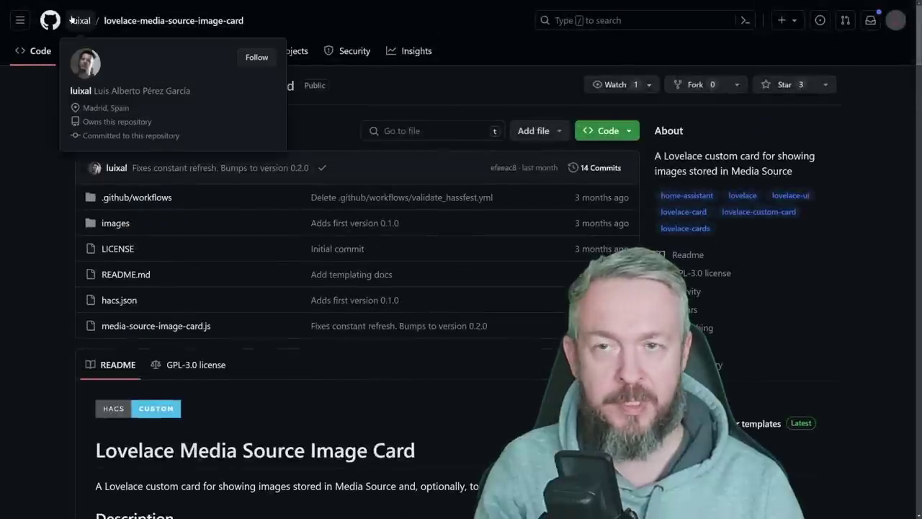
pyautogui.click(776, 84)
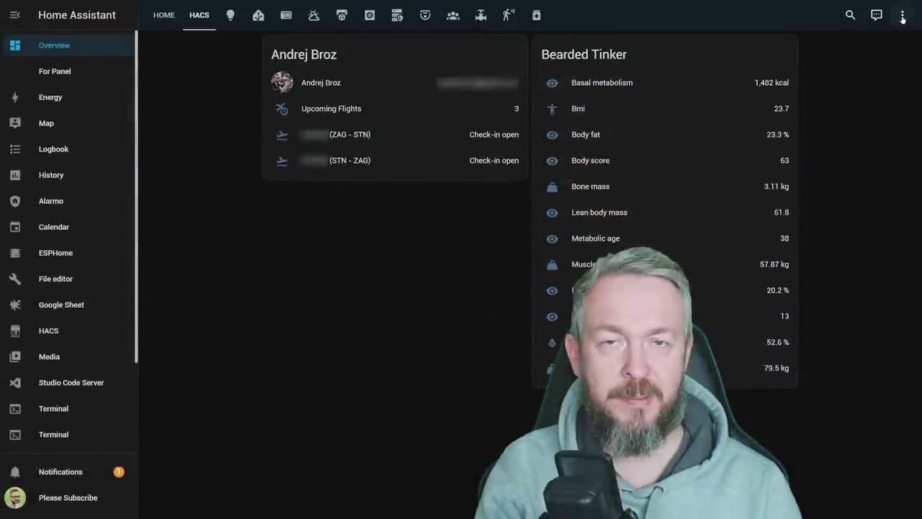
pyautogui.click(902, 15)
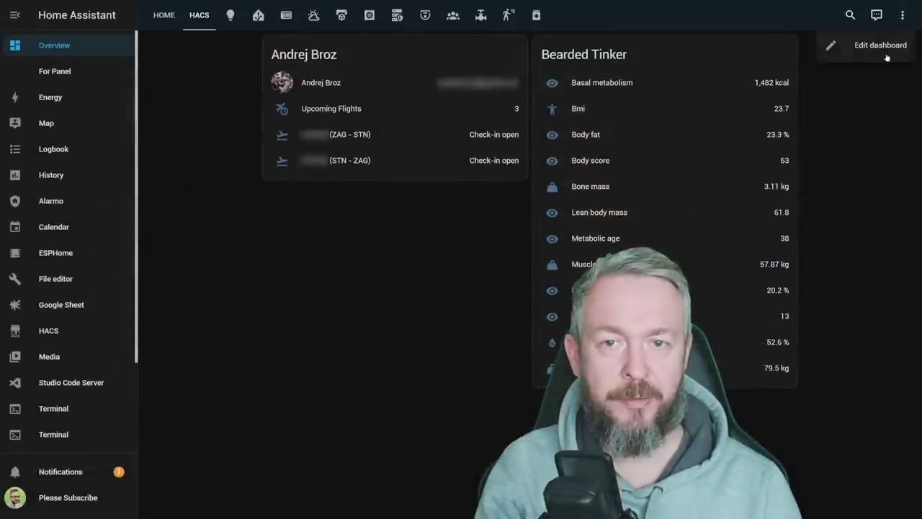
# - In dashboard edit mode, add a new card and search the card types for 'med'
pyautogui.click(876, 47)
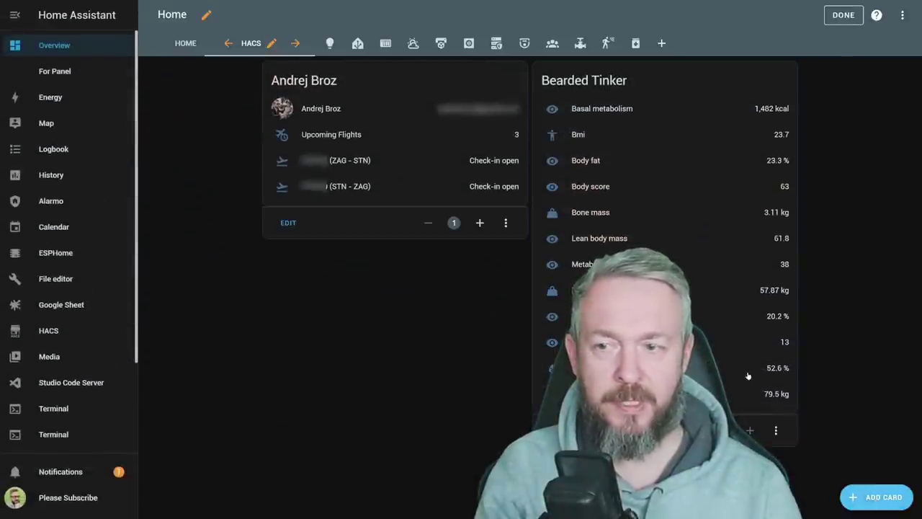
pyautogui.click(876, 497)
pyautogui.click(420, 98)
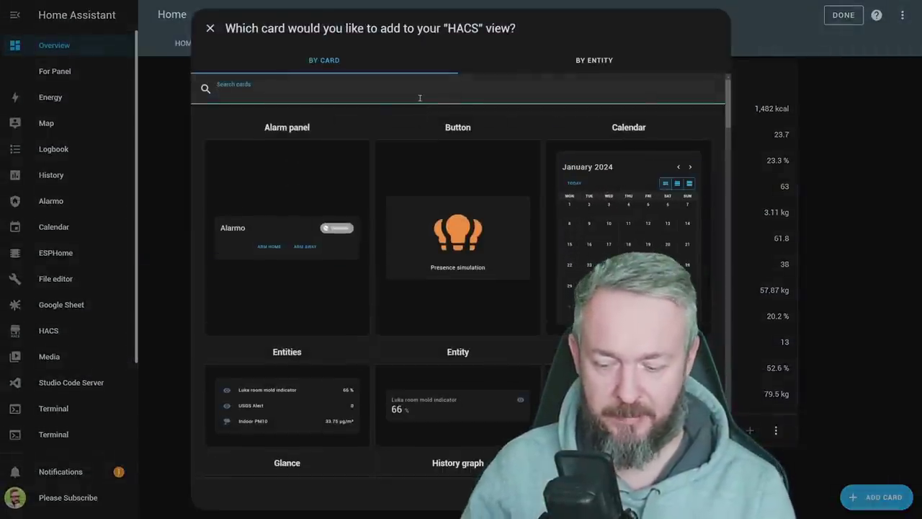
pyautogui.write('med')
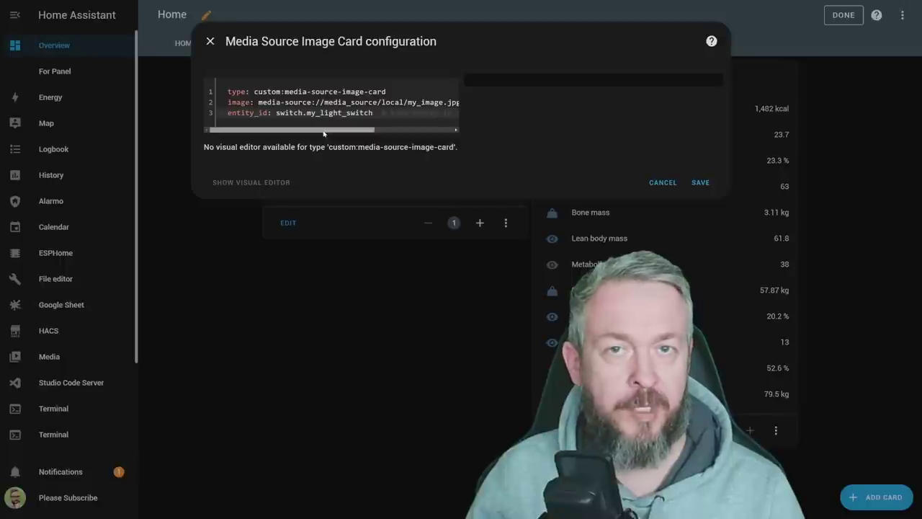
pyautogui.moveTo(323, 132); pyautogui.dragTo(385, 132)
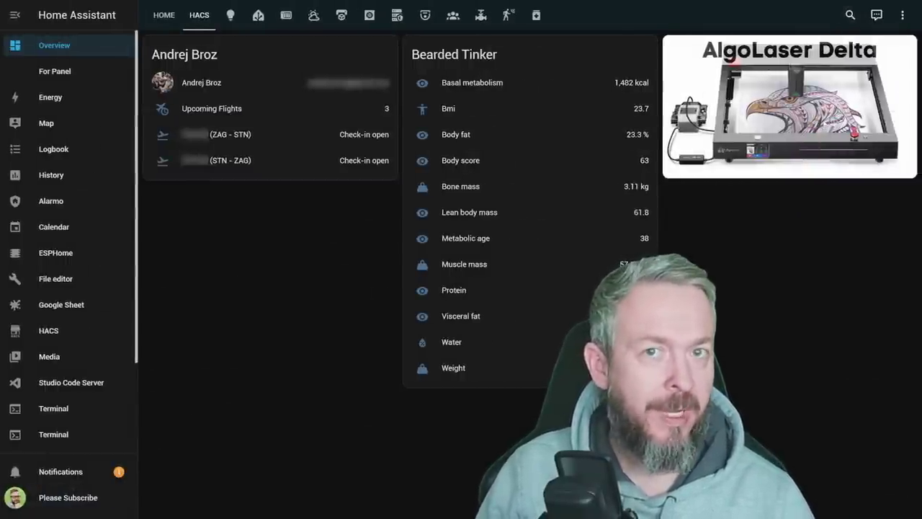
# - Put the dashboard in edit mode and pick the Picture card for a new card
pyautogui.click(901, 16)
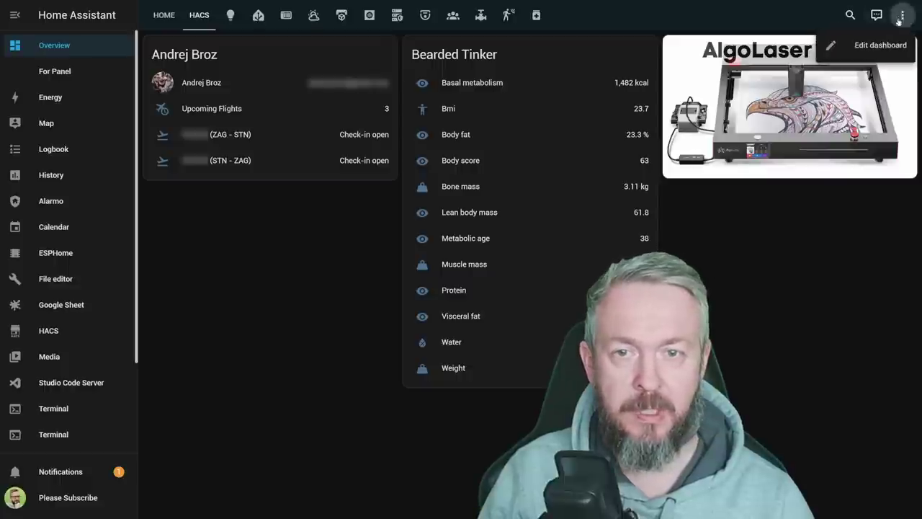
pyautogui.click(879, 50)
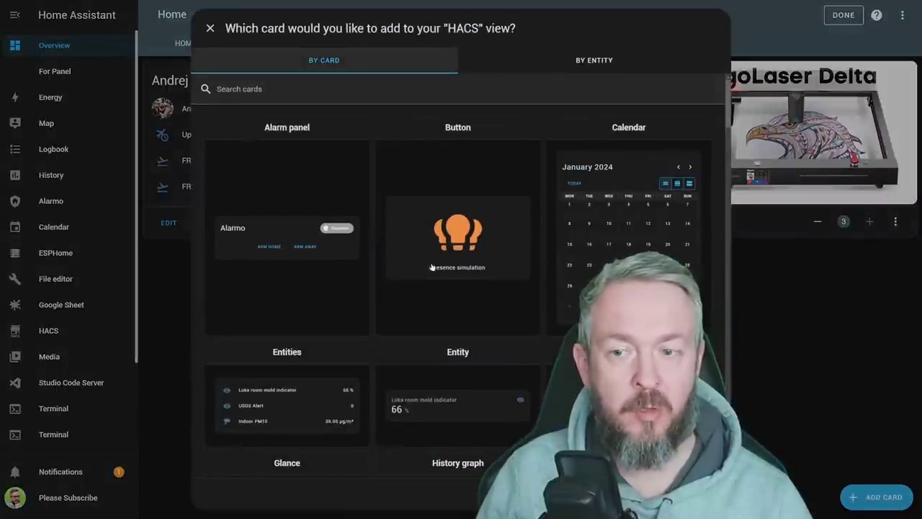
pyautogui.scroll(-15, 431, 268)
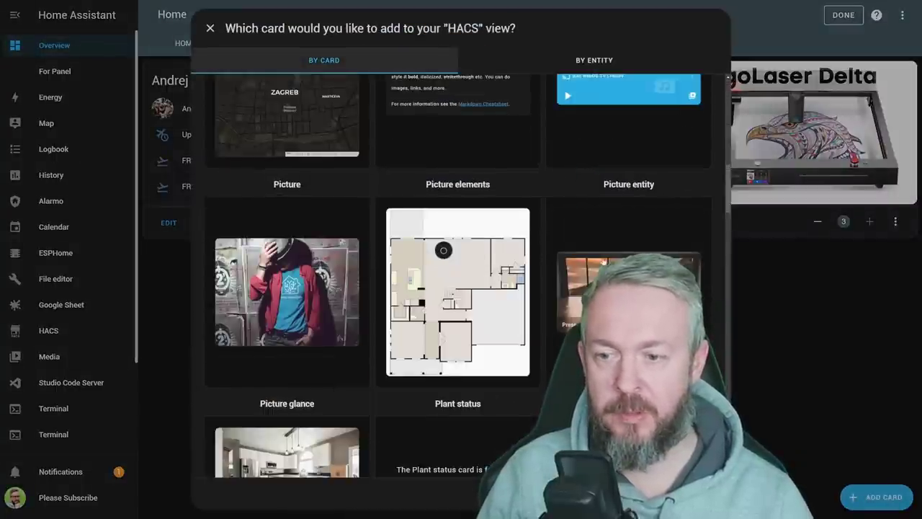
pyautogui.click(284, 279)
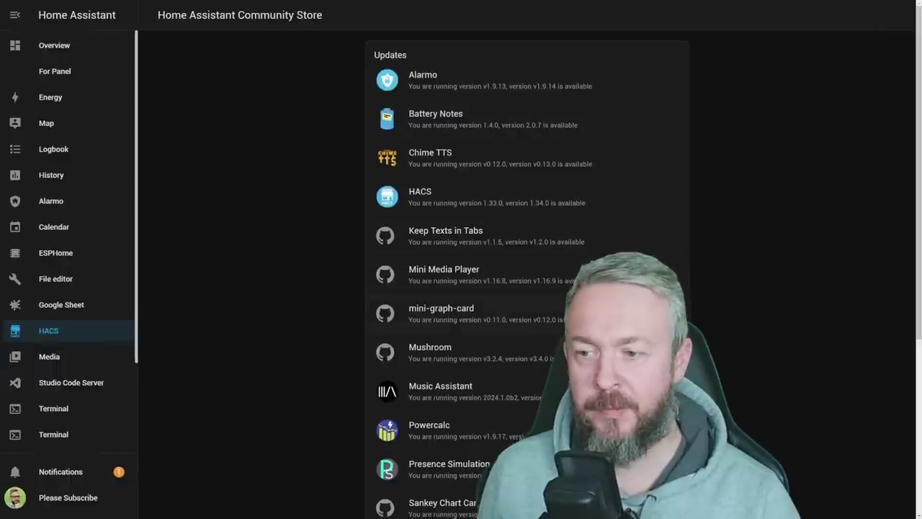
# - Search HACS integration repositories for 'daily' and open the Daily Sensor repository
pyautogui.scroll(-4, 527, 274)
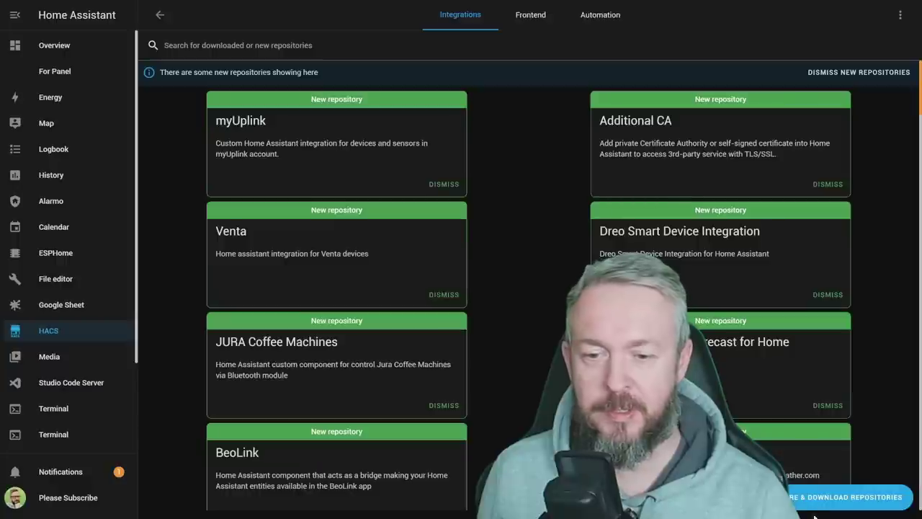
pyautogui.click(846, 497)
pyautogui.click(472, 94)
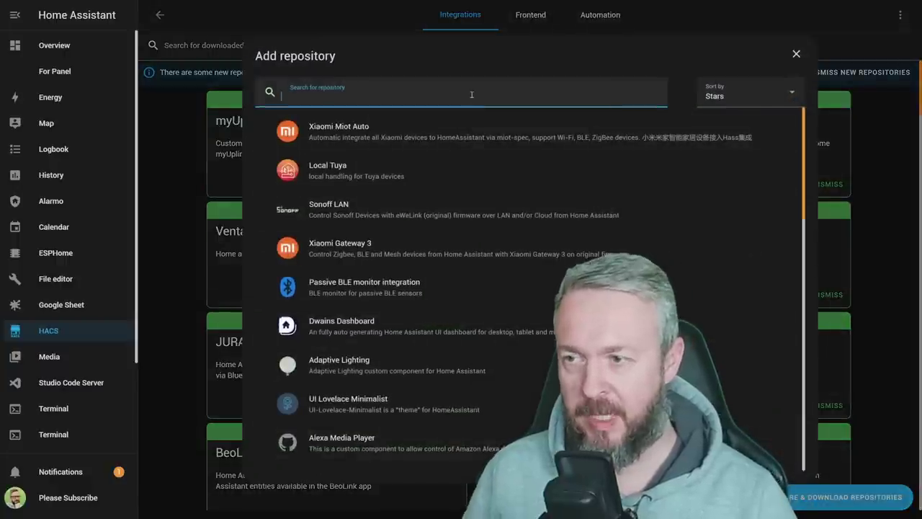
pyautogui.write('daily')
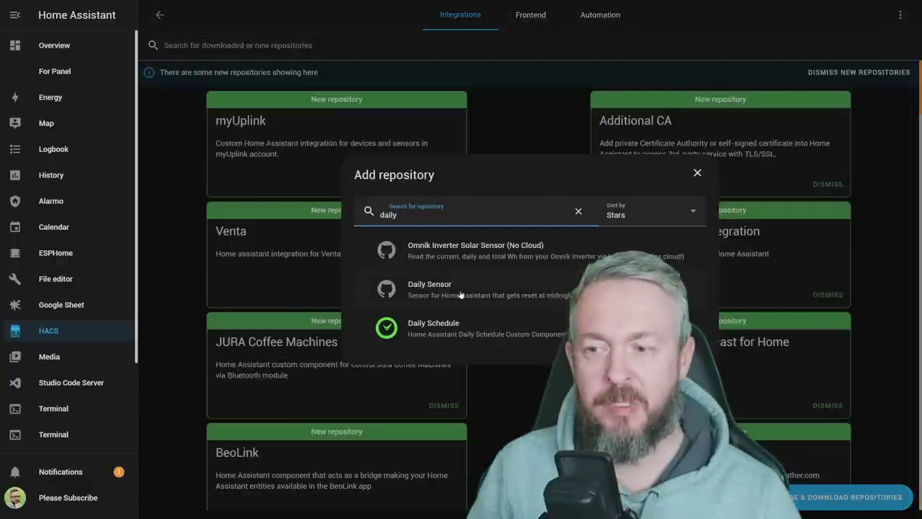
pyautogui.click(462, 296)
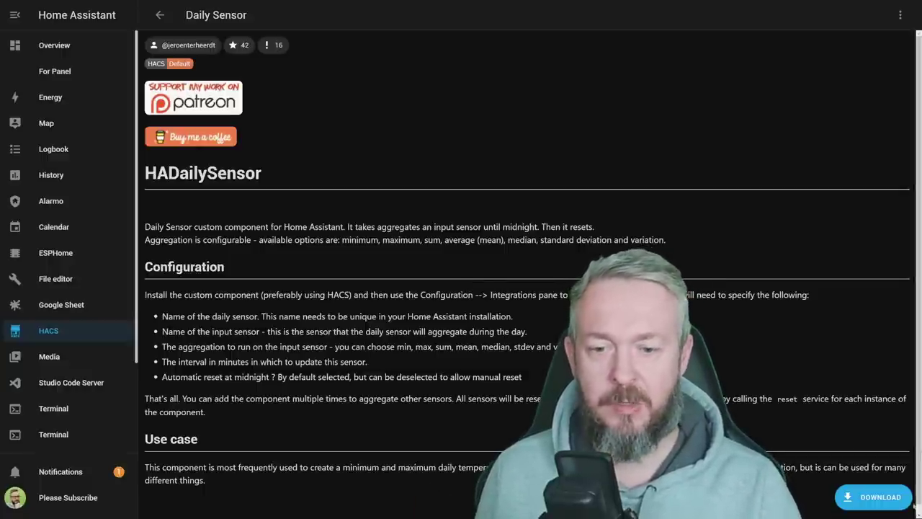
# - Start downloading the Daily Sensor integration v0.4.0
pyautogui.click(873, 497)
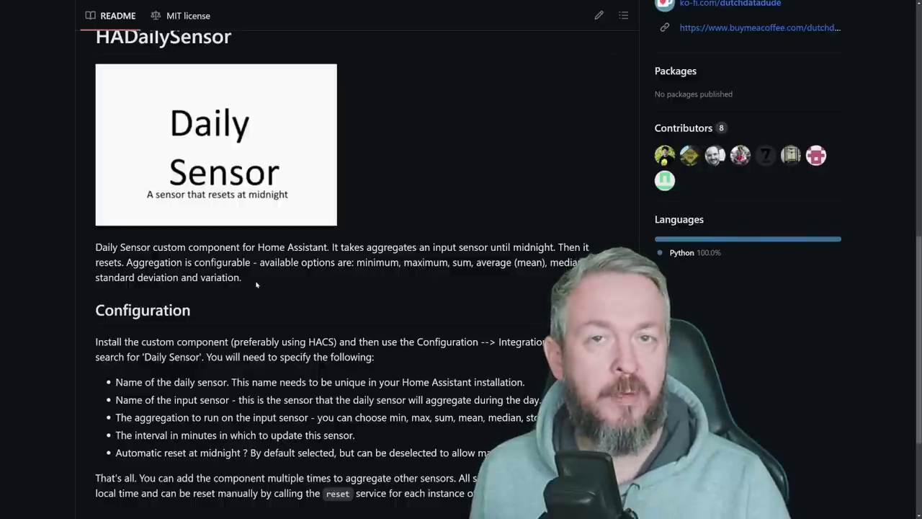
# - Scroll through the HADailySensor README's configuration instructions on GitHub
pyautogui.scroll(-1, 263, 277)
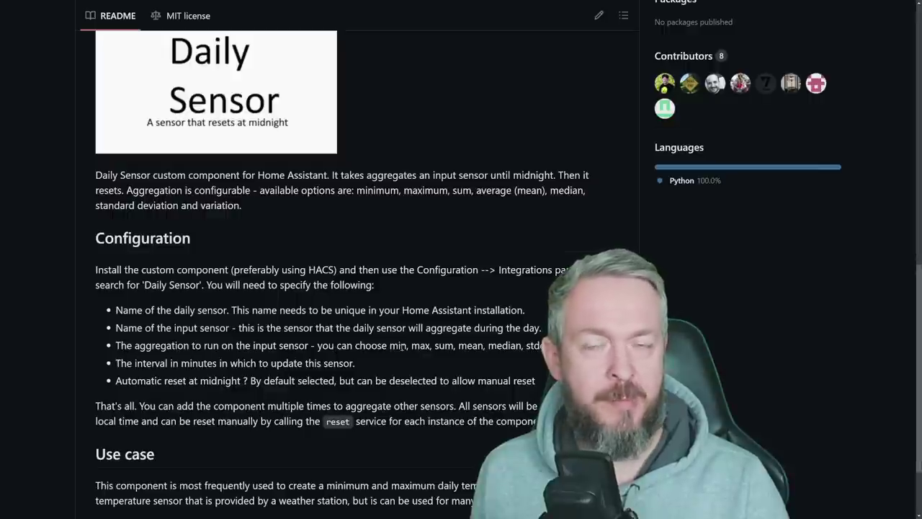
pyautogui.scroll(-1, 402, 346)
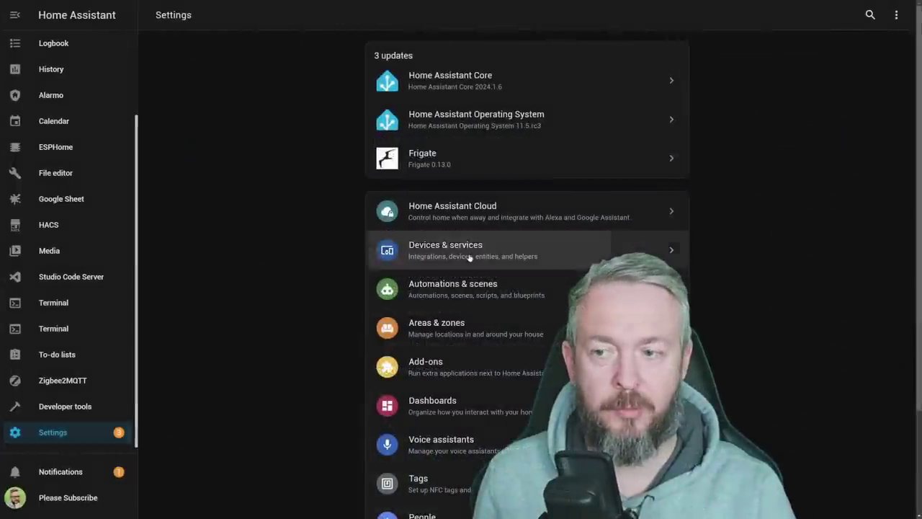
# - Add a Daily Sensor named 'Bathroom daily temperature' with the bathroom temperature sensor as input
pyautogui.click(469, 257)
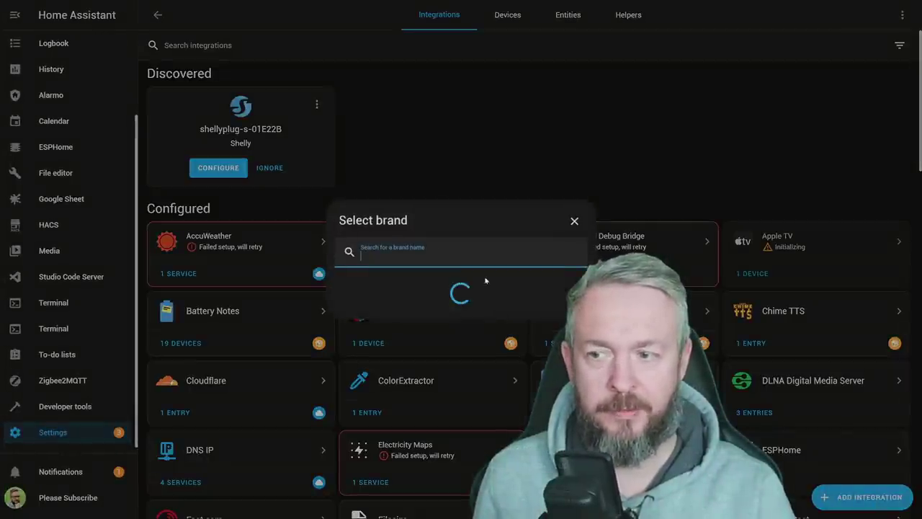
pyautogui.write('dail')
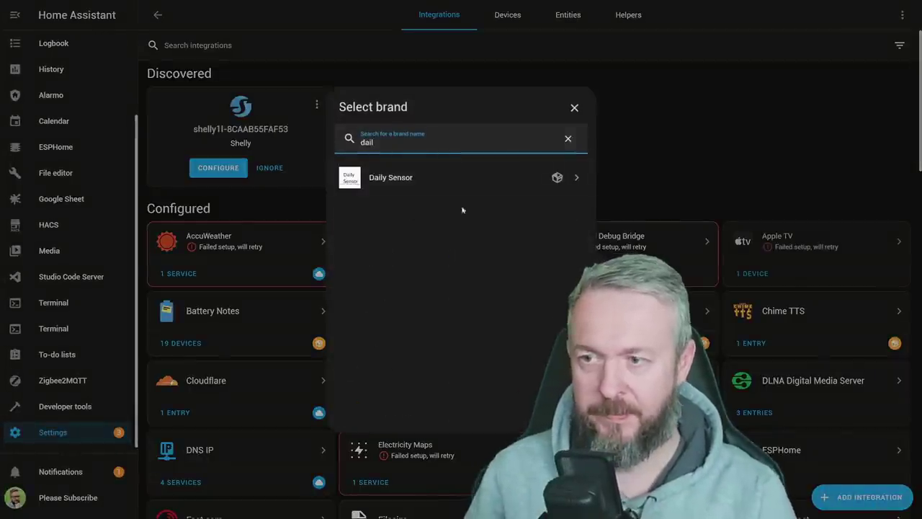
pyautogui.click(437, 178)
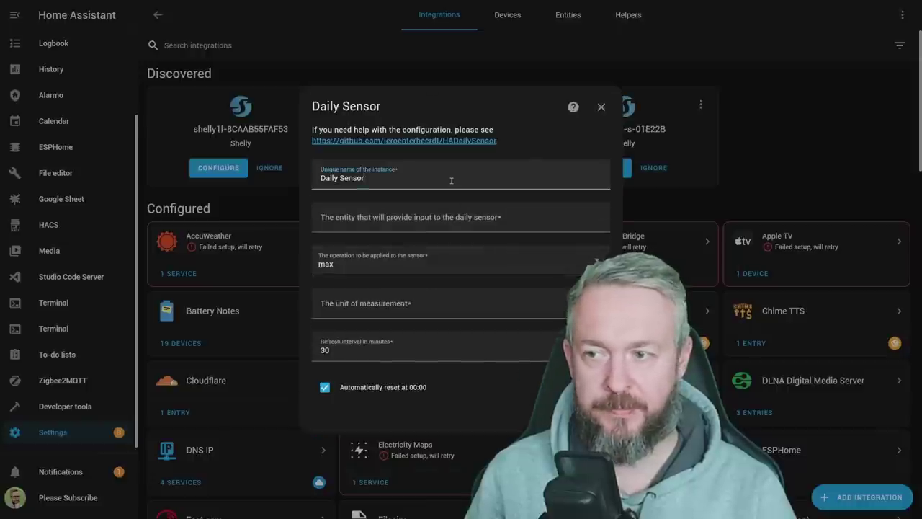
pyautogui.tripleClick(453, 180)
pyautogui.write('Bathroom dai')
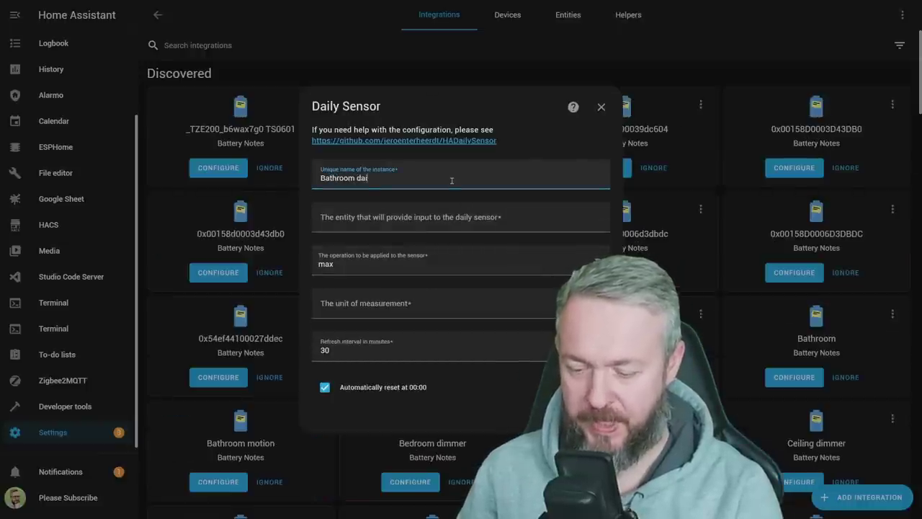
pyautogui.write('ly temperature')
pyautogui.press('Tab')
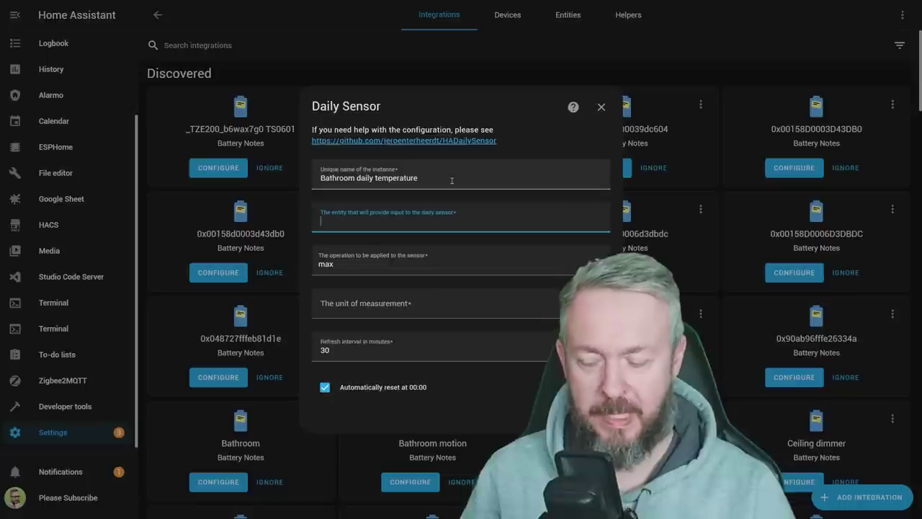
pyautogui.write('sensor.bathroom_temperature')
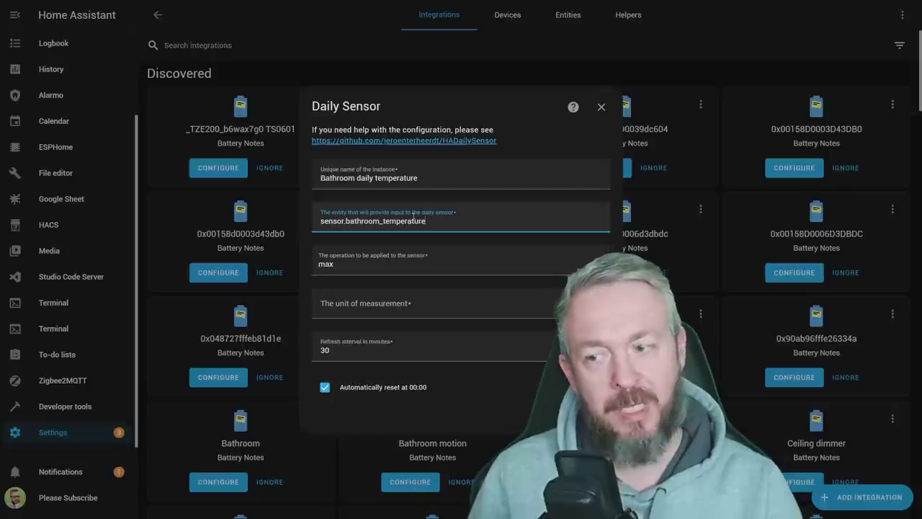
# - Set aggregation to max, unit °C and a 10-minute interval, then submit
pyautogui.click(414, 261)
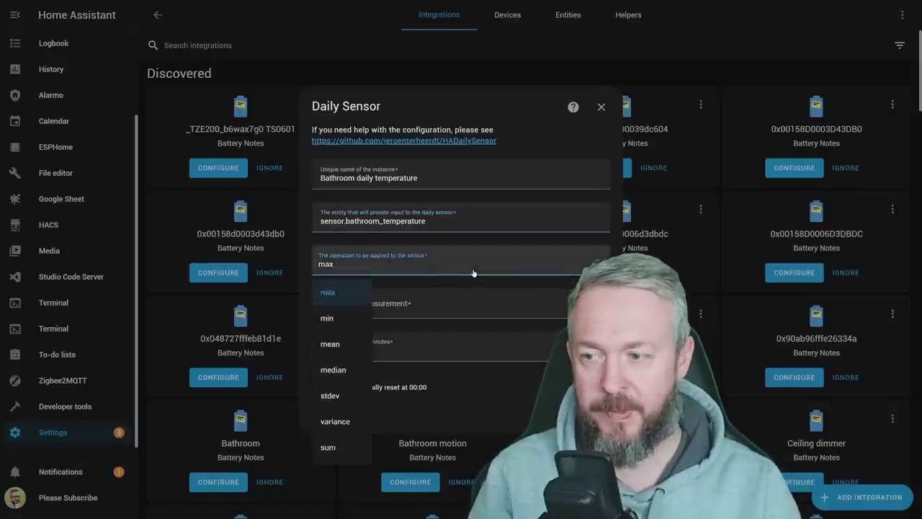
pyautogui.click(338, 294)
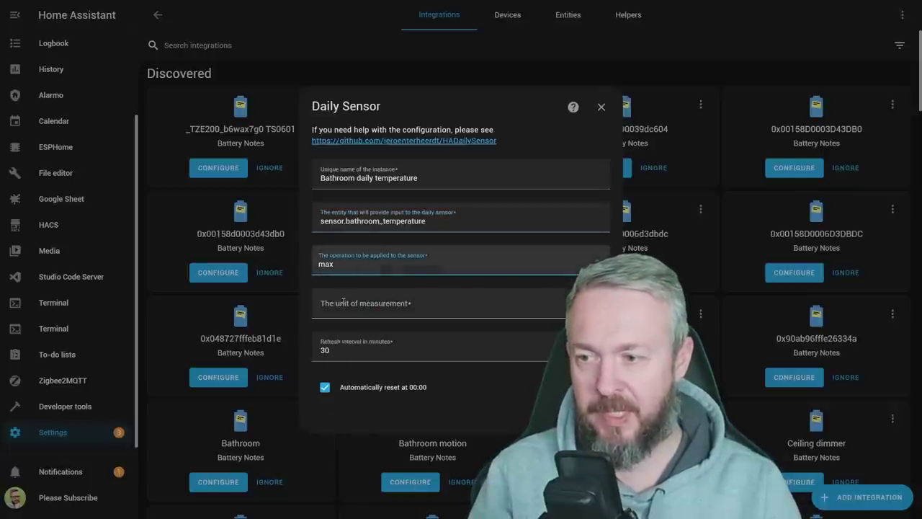
pyautogui.click(395, 309)
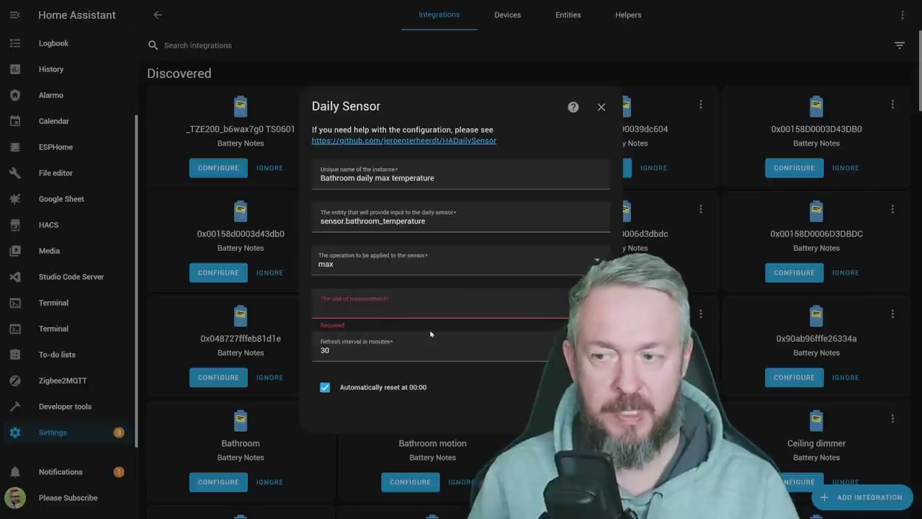
pyautogui.write('°C')
pyautogui.click(398, 352)
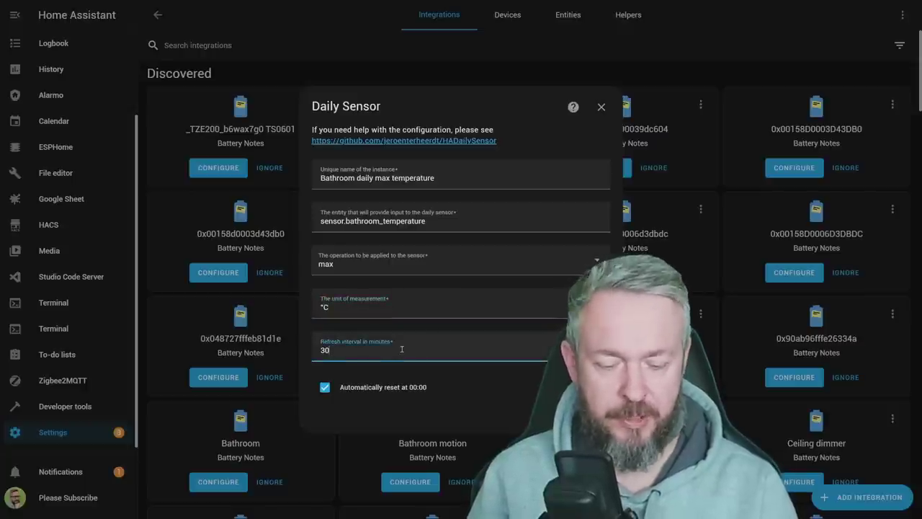
pyautogui.doubleClick(400, 351)
pyautogui.write('10')
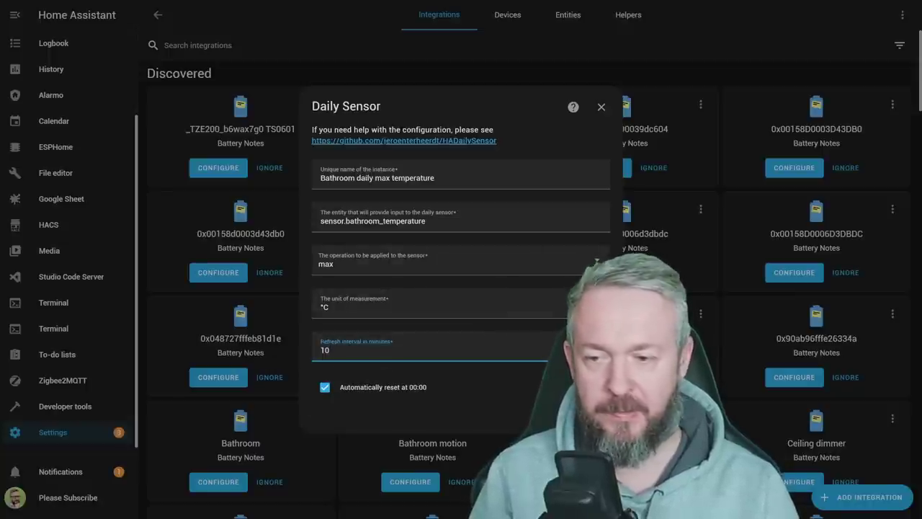
pyautogui.press('Return')
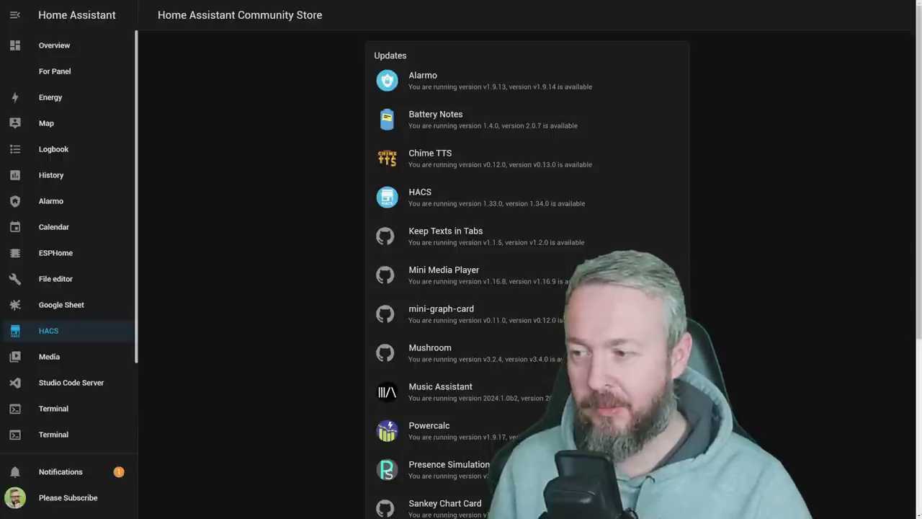
# - In HACS Frontend, search new repositories for 'digita' and open Digital Clock
pyautogui.scroll(-5, 404, 416)
pyautogui.click(414, 435)
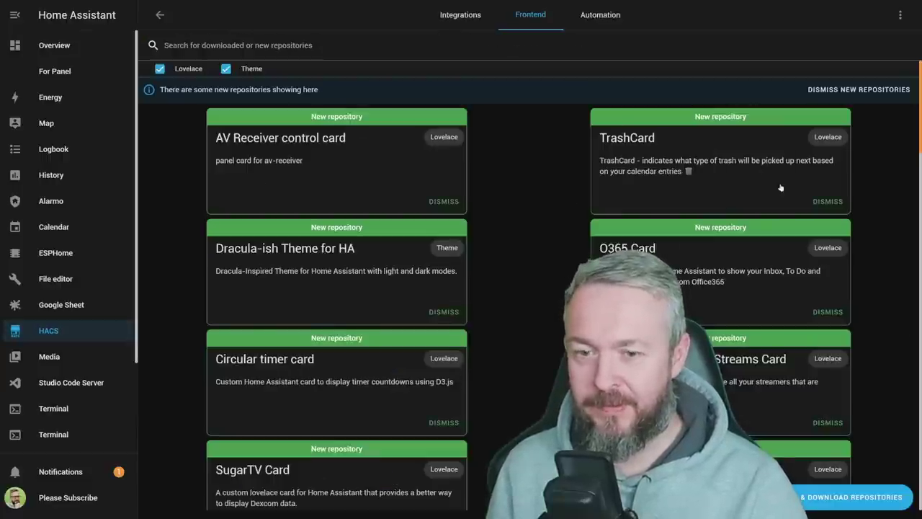
pyautogui.click(854, 497)
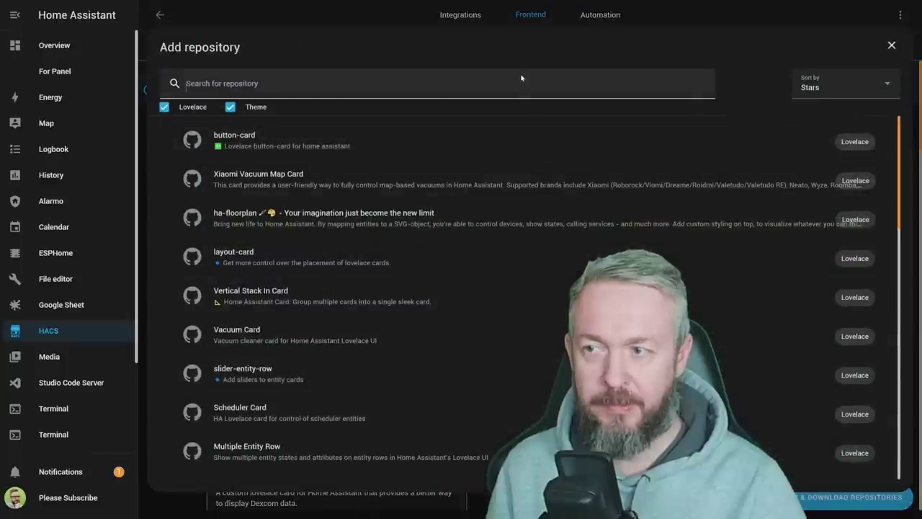
pyautogui.click(522, 78)
pyautogui.write('digita')
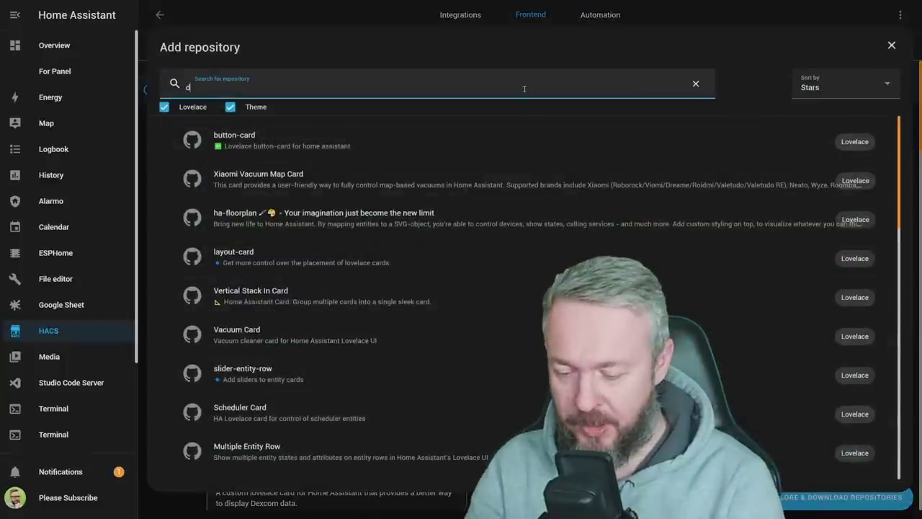
pyautogui.click(431, 274)
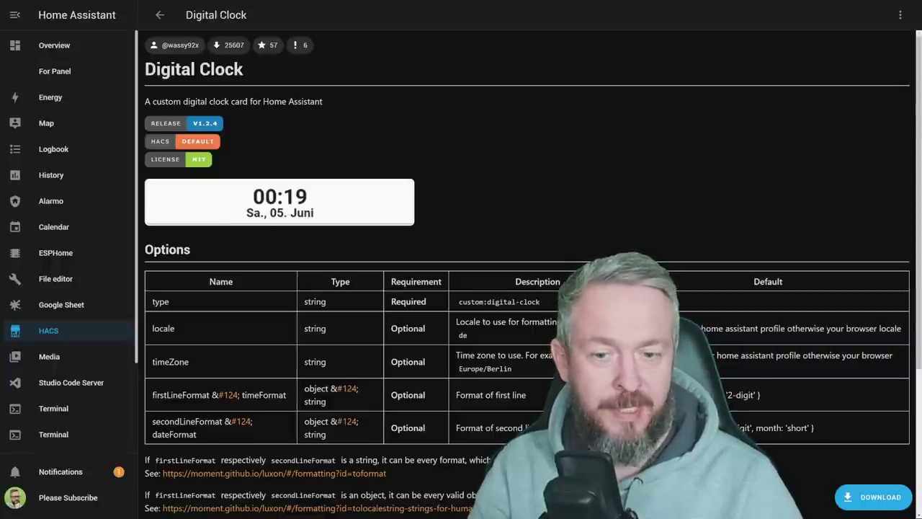
# - Download the Digital Clock card v1.2.4 and reload so its resources load
pyautogui.click(865, 497)
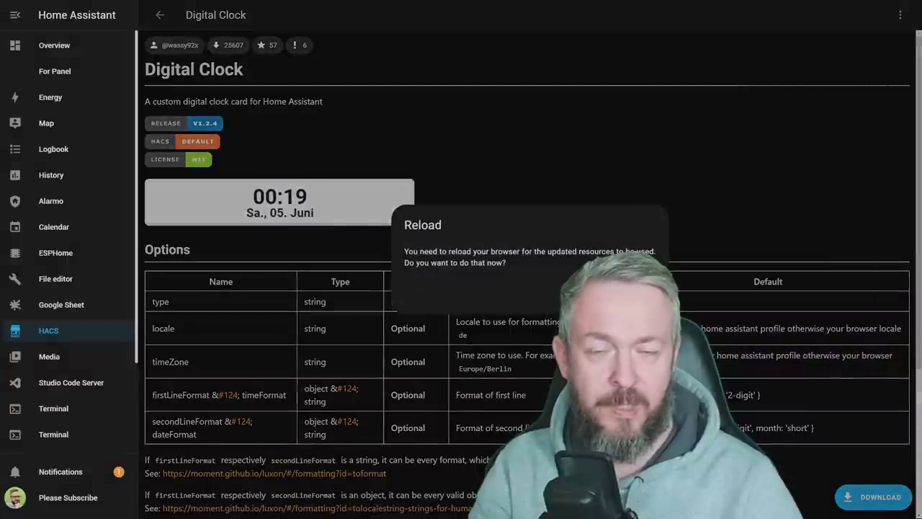
pyautogui.press('Return')
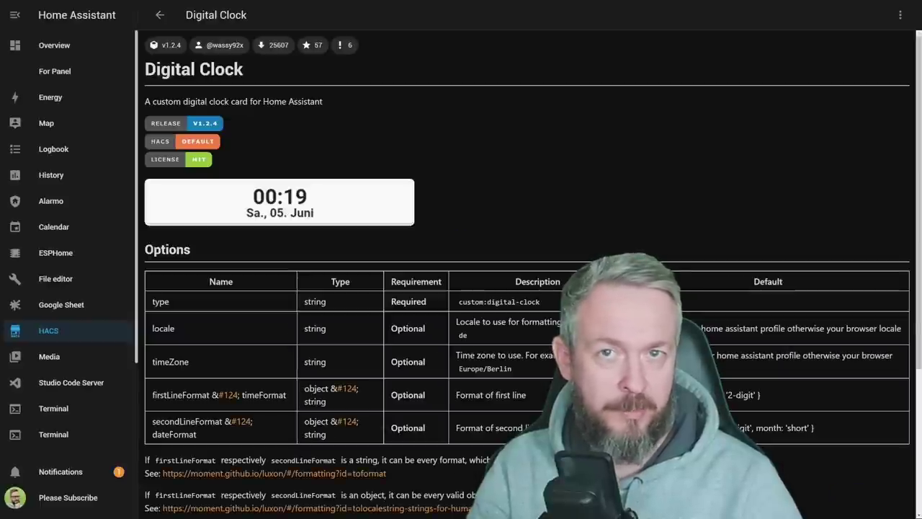
pyautogui.scroll(-3, 231, 361)
pyautogui.moveTo(231, 464); pyautogui.dragTo(142, 392)
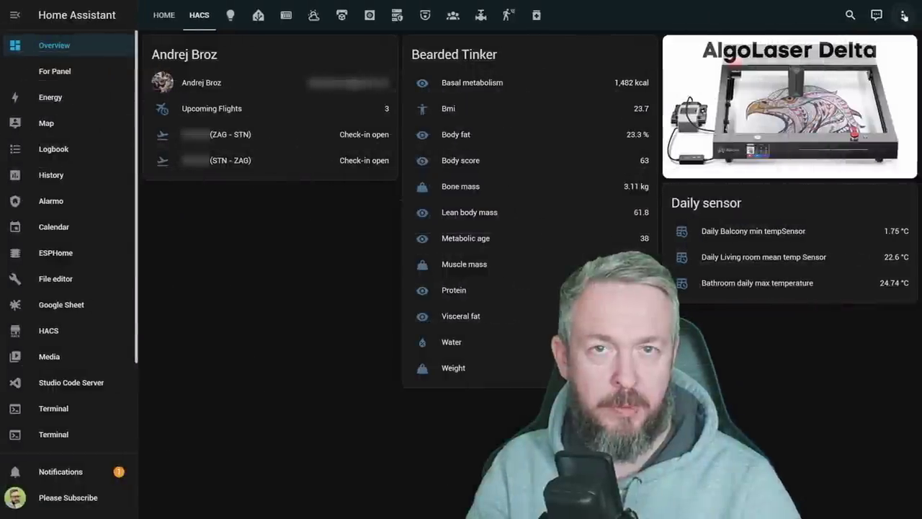
# - Edit the dashboard and add a digital-clock card to the HACS view, setting its weekday date format
pyautogui.click(904, 15)
pyautogui.click(885, 46)
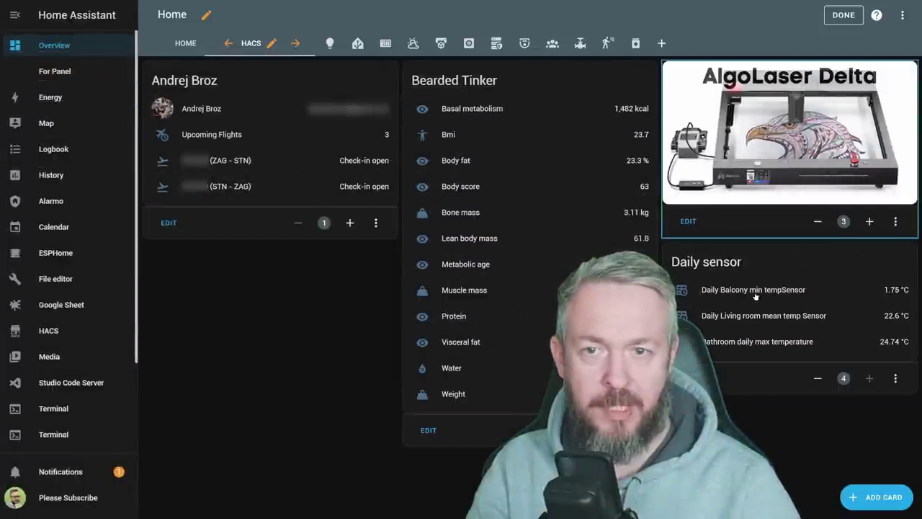
pyautogui.click(882, 504)
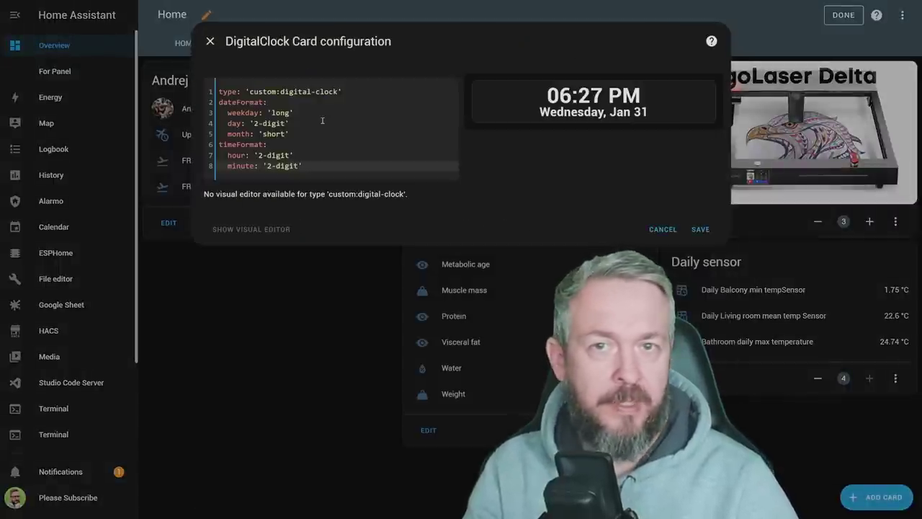
pyautogui.click(284, 112)
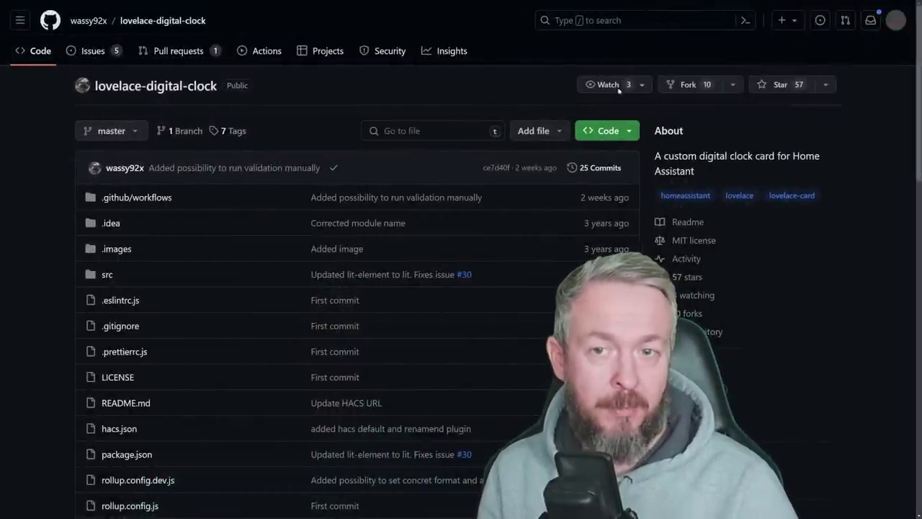
# - Star the lovelace-digital-clock repository on GitHub, raising its star count to 58
pyautogui.click(751, 88)
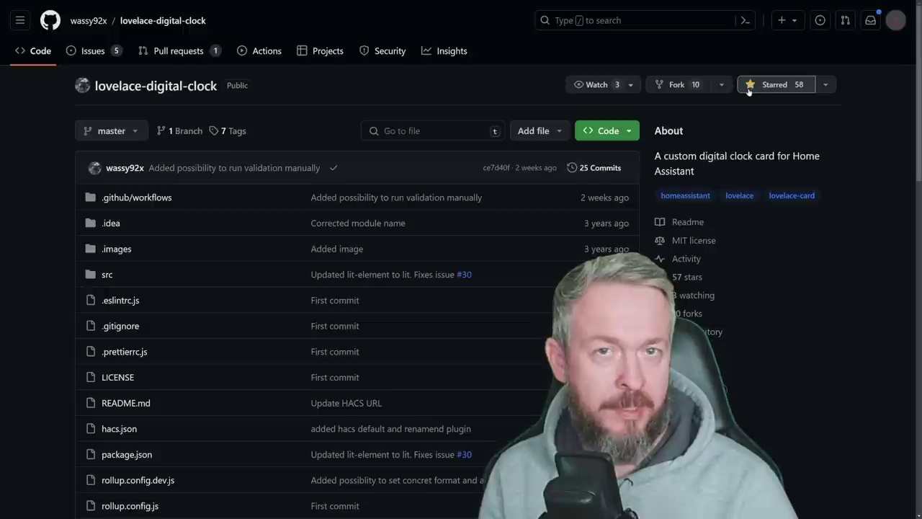